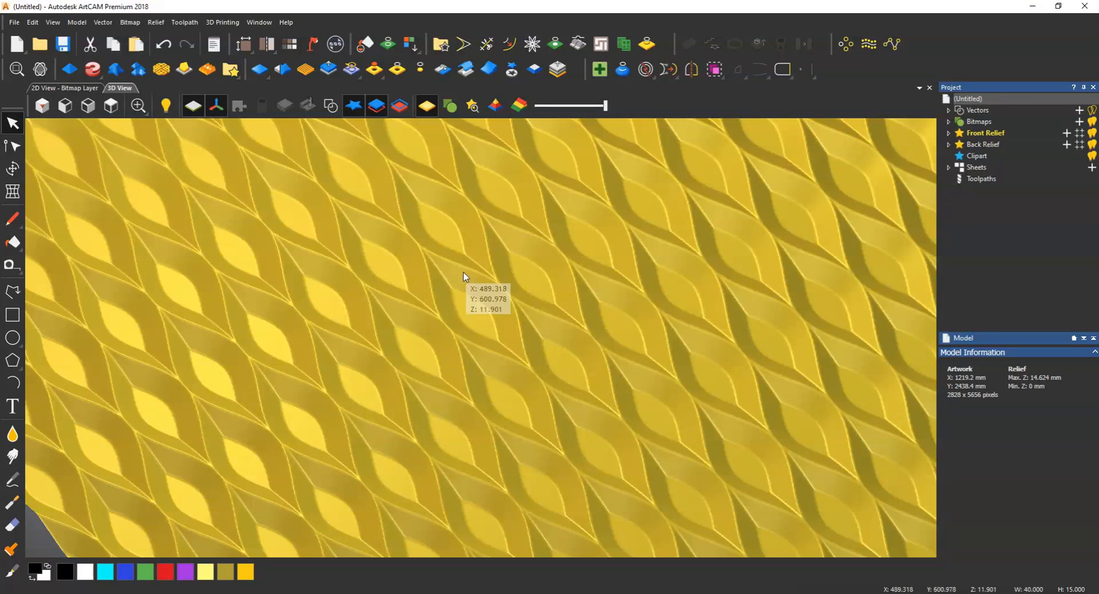
# Examine the finished wavy relief panel in the 3D view from several angles and distances.
pyautogui.moveTo(699, 319); pyautogui.dragTo(559, 379)
pyautogui.moveTo(499, 335); pyautogui.dragTo(565, 335)
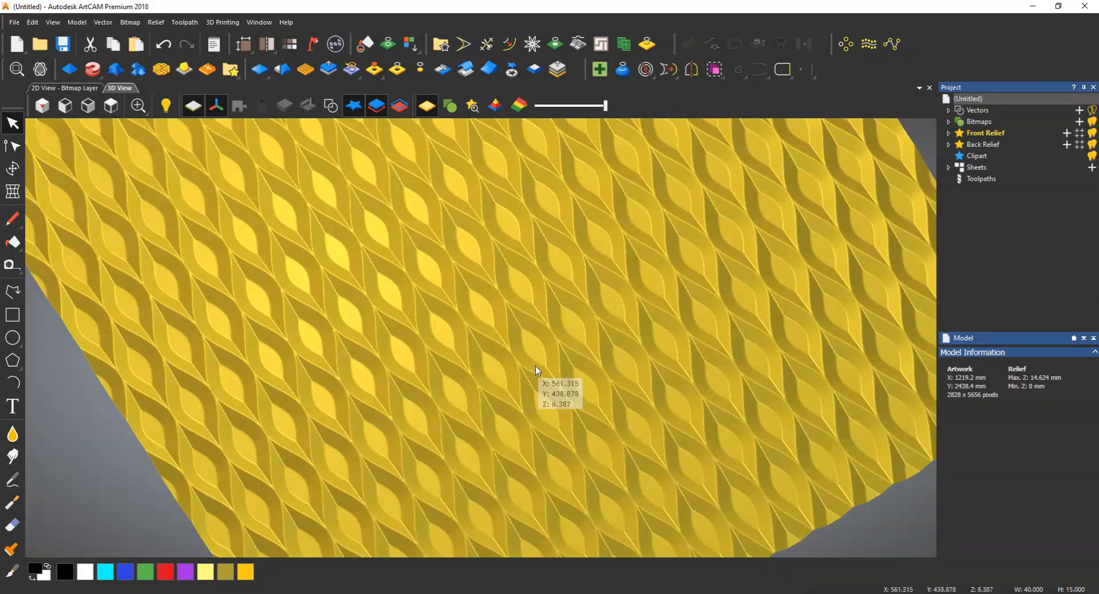
pyautogui.moveTo(486, 403); pyautogui.dragTo(486, 336)
pyautogui.scroll(-3, 508, 312)
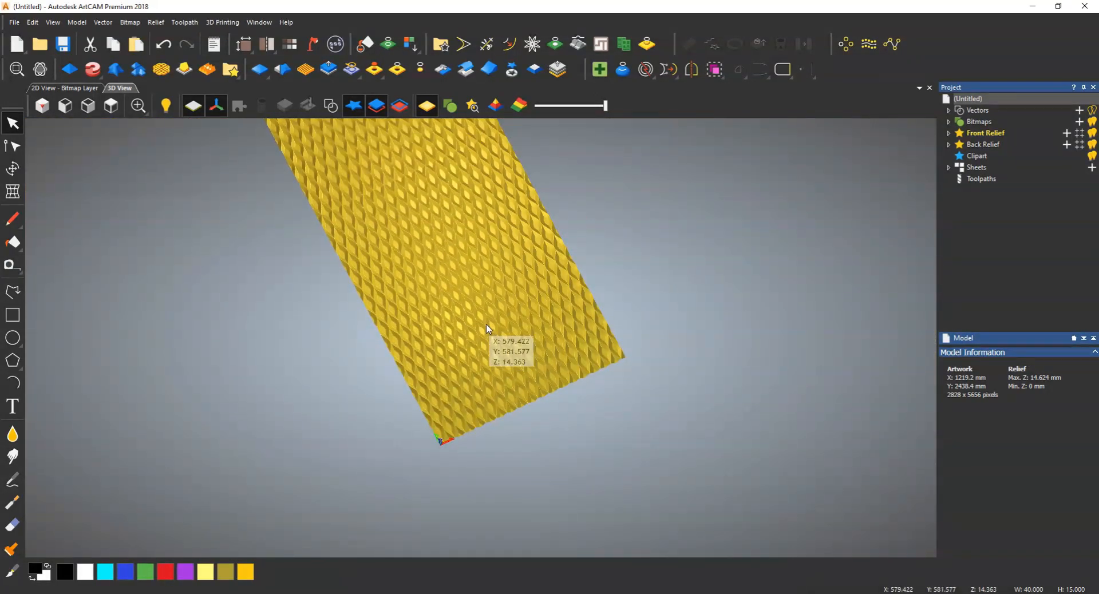
pyautogui.moveTo(476, 289); pyautogui.dragTo(541, 451)
pyautogui.scroll(2, 500, 432)
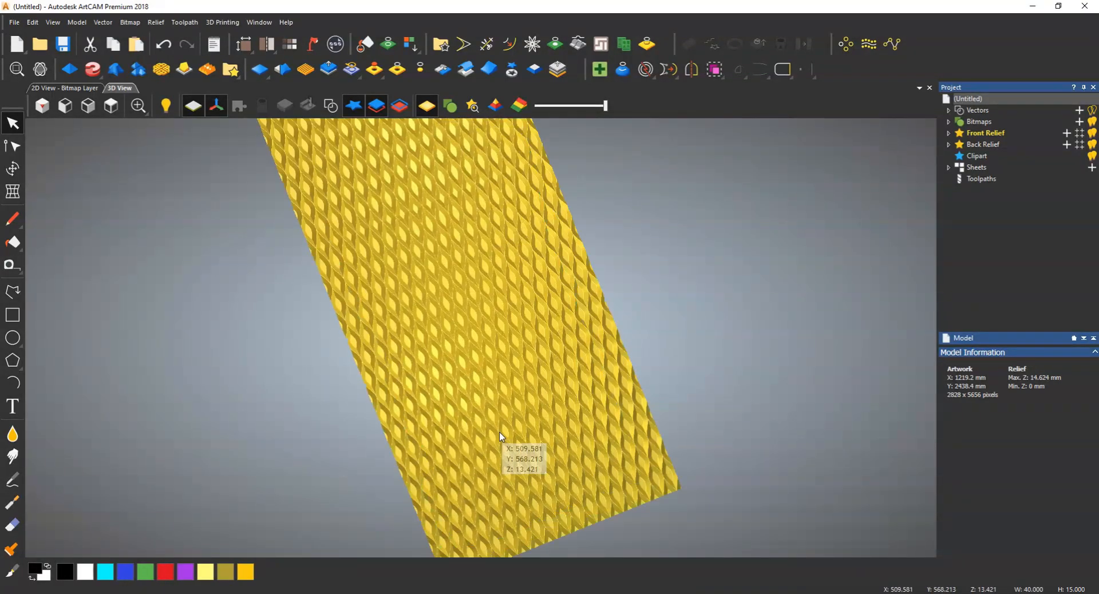
pyautogui.scroll(3, 500, 436)
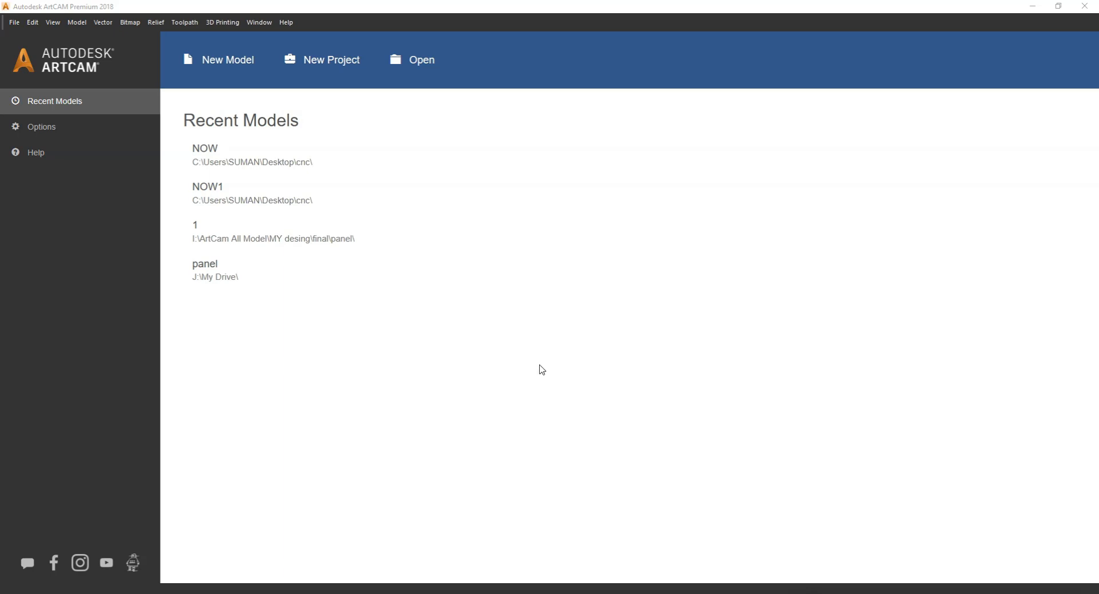
# Create a new model 48 inches wide and 96 inches high, with its units switched to millimetres.
pyautogui.click(225, 71)
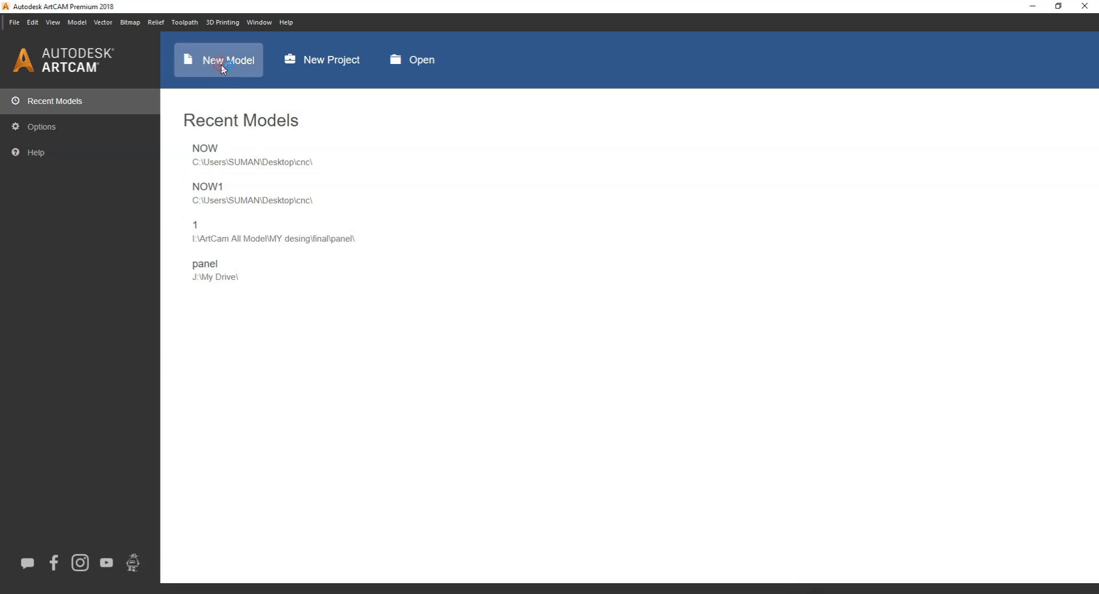
pyautogui.click(443, 357)
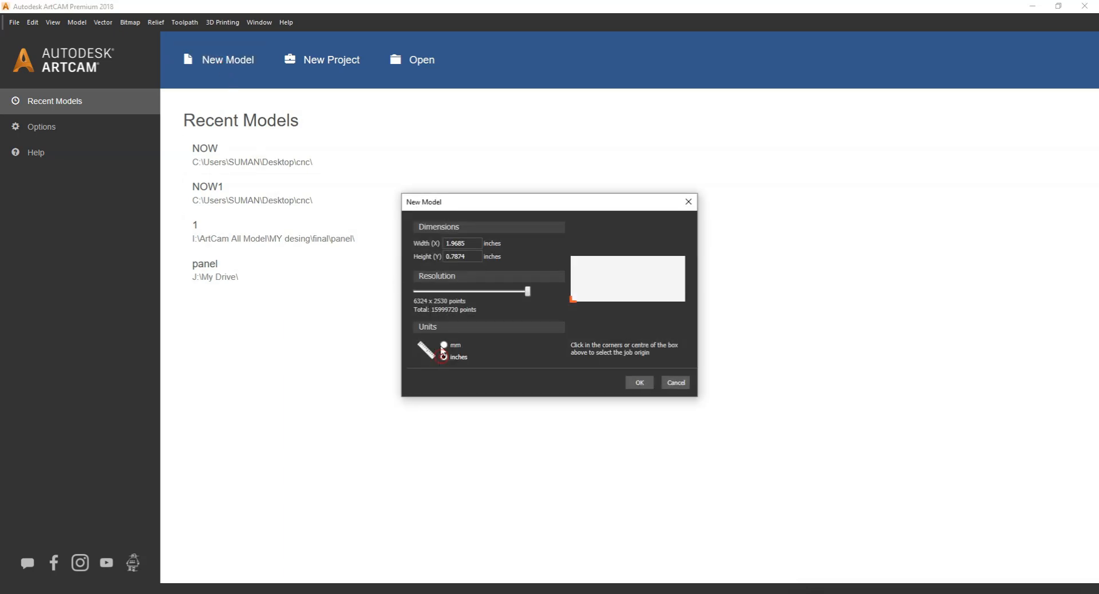
pyautogui.moveTo(464, 243); pyautogui.dragTo(446, 243)
pyautogui.write('48')
pyautogui.press('Tab')
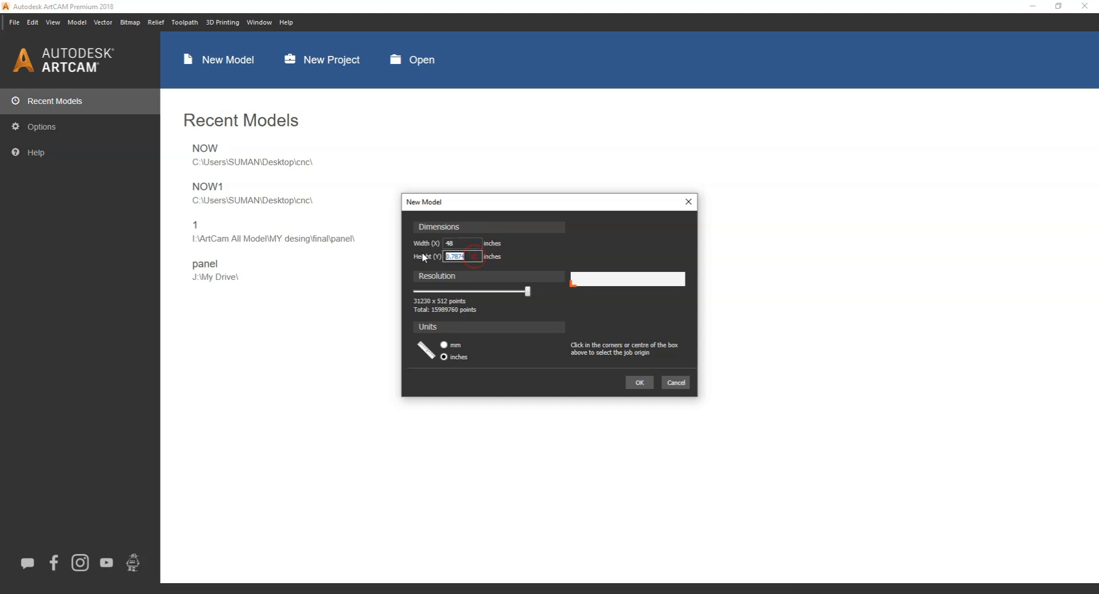
pyautogui.write('96')
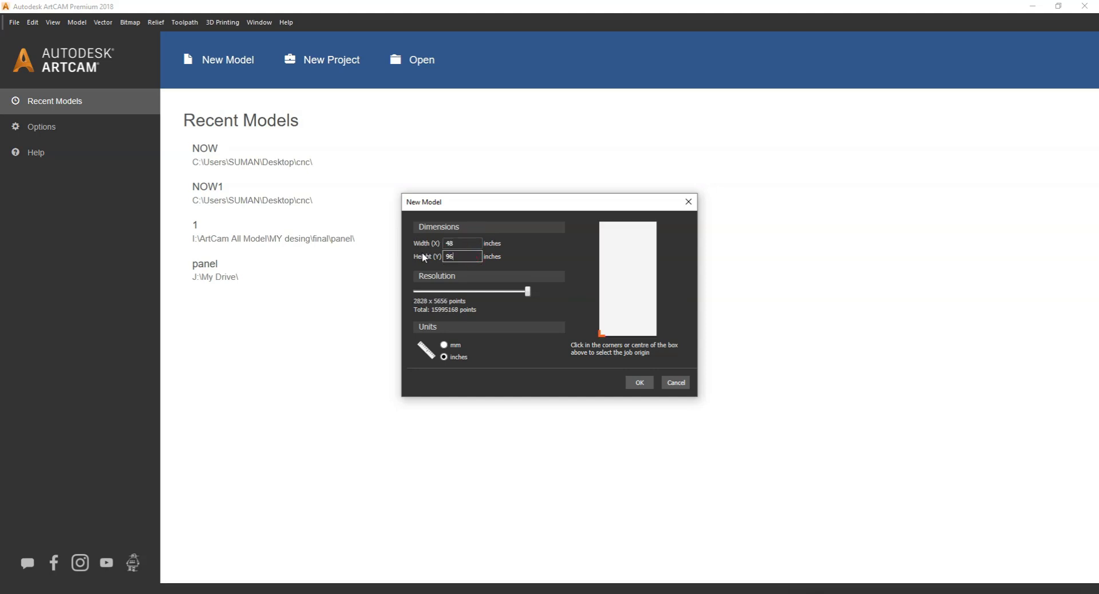
pyautogui.click(444, 345)
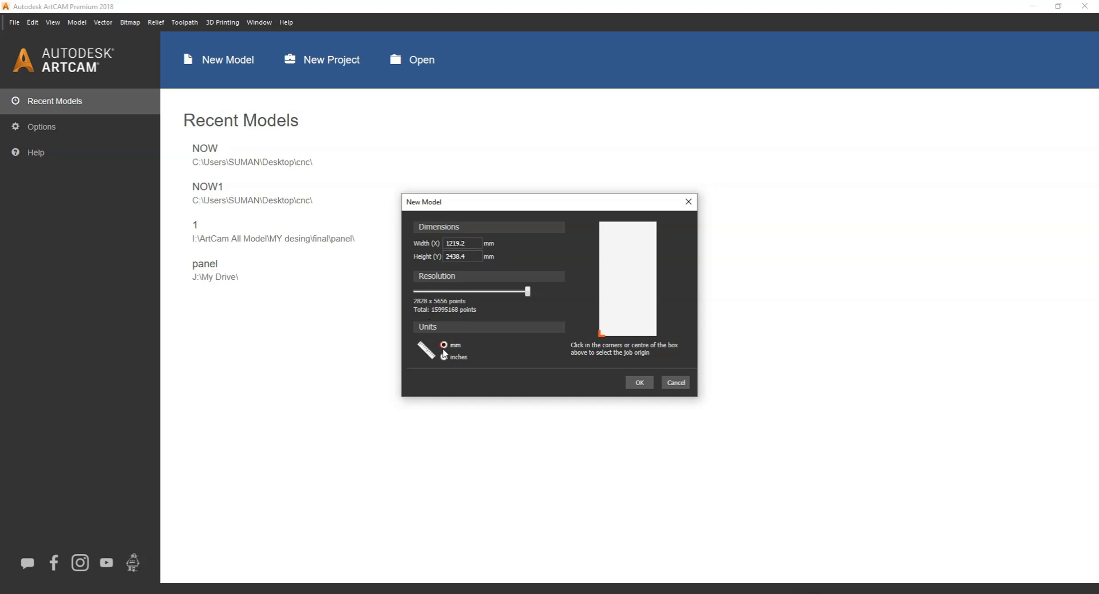
pyautogui.click(634, 383)
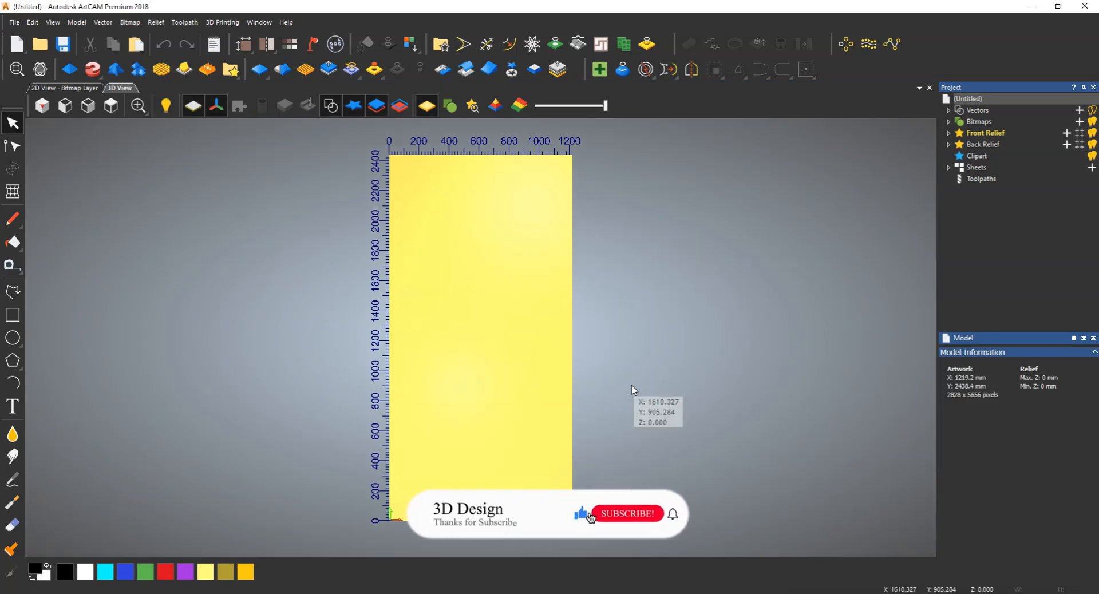
# In the 2D view, draw a vertical polyline about 245 mm long in the upper part of the model.
pyautogui.click(64, 87)
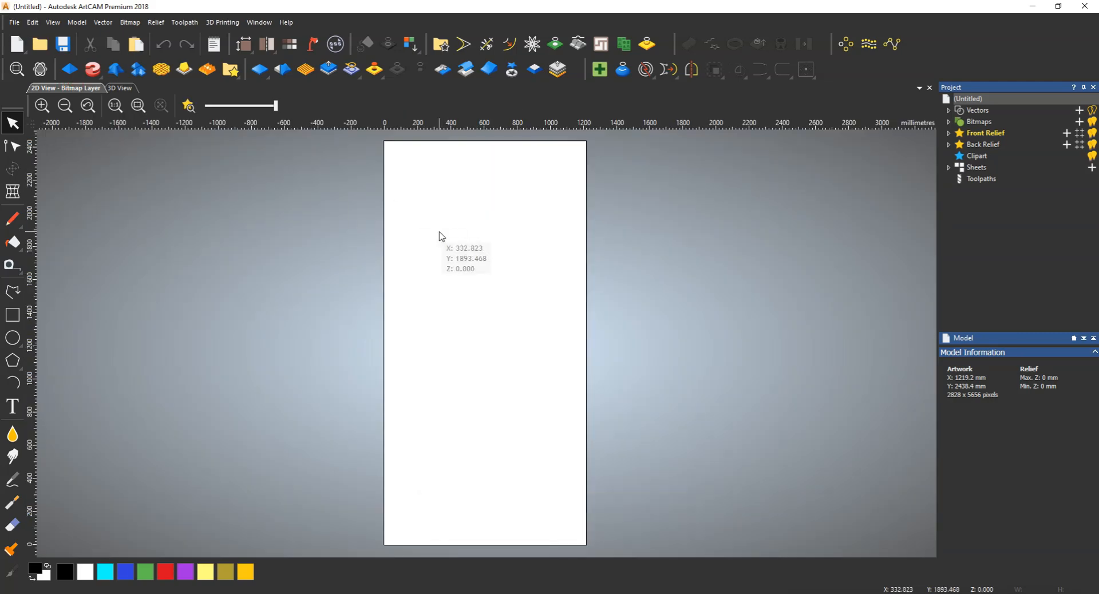
pyautogui.click(9, 292)
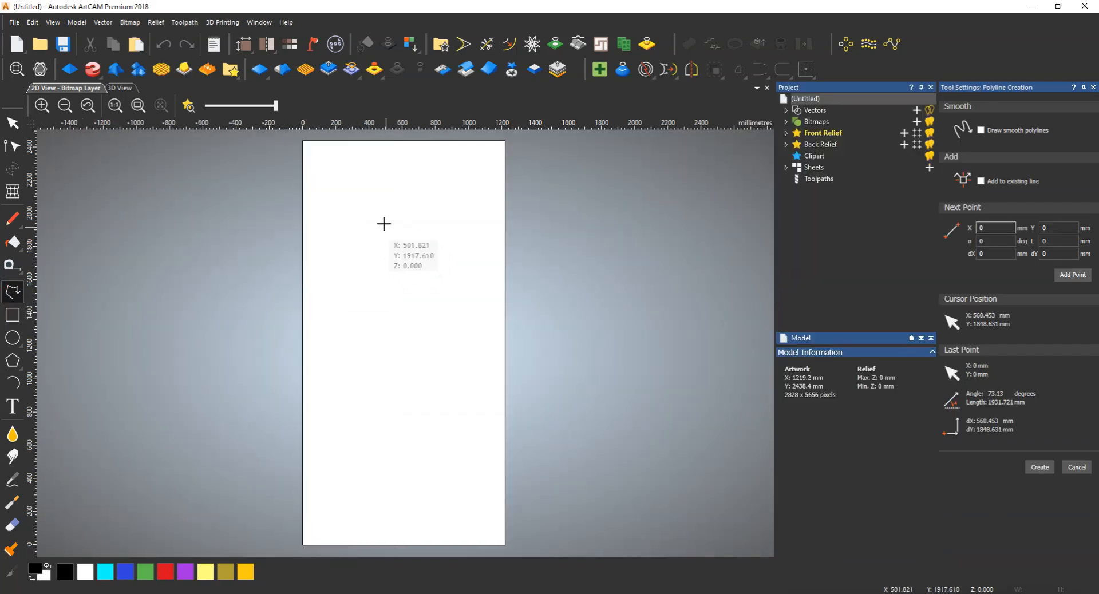
pyautogui.click(378, 209)
pyautogui.click(379, 250)
pyautogui.rightClick(379, 250)
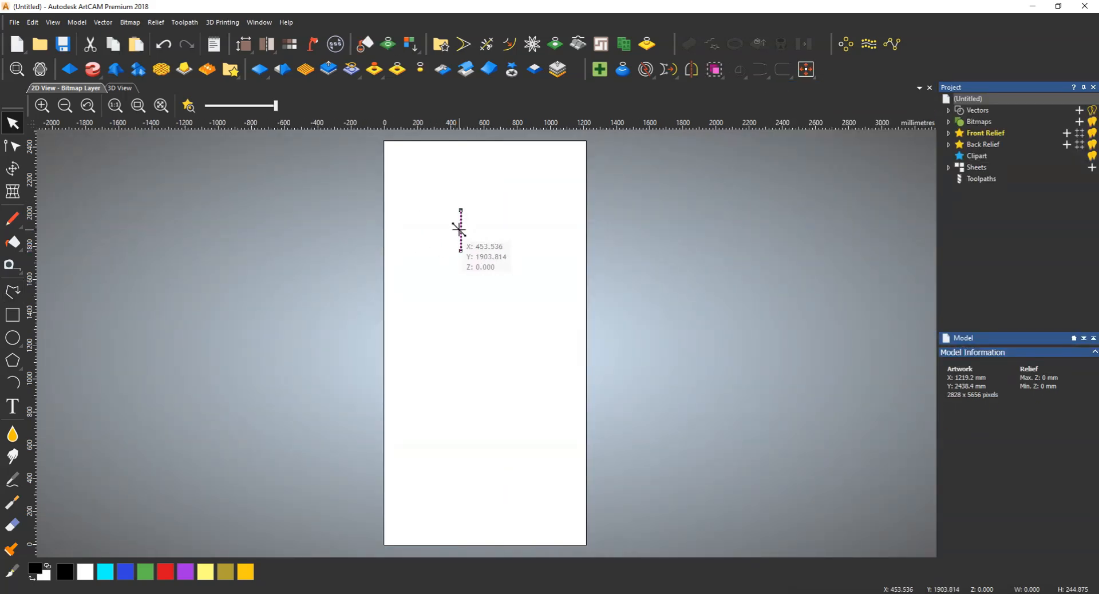
# Set the line's length to 100 mm and rotate it clockwise into a slant.
pyautogui.click(459, 229)
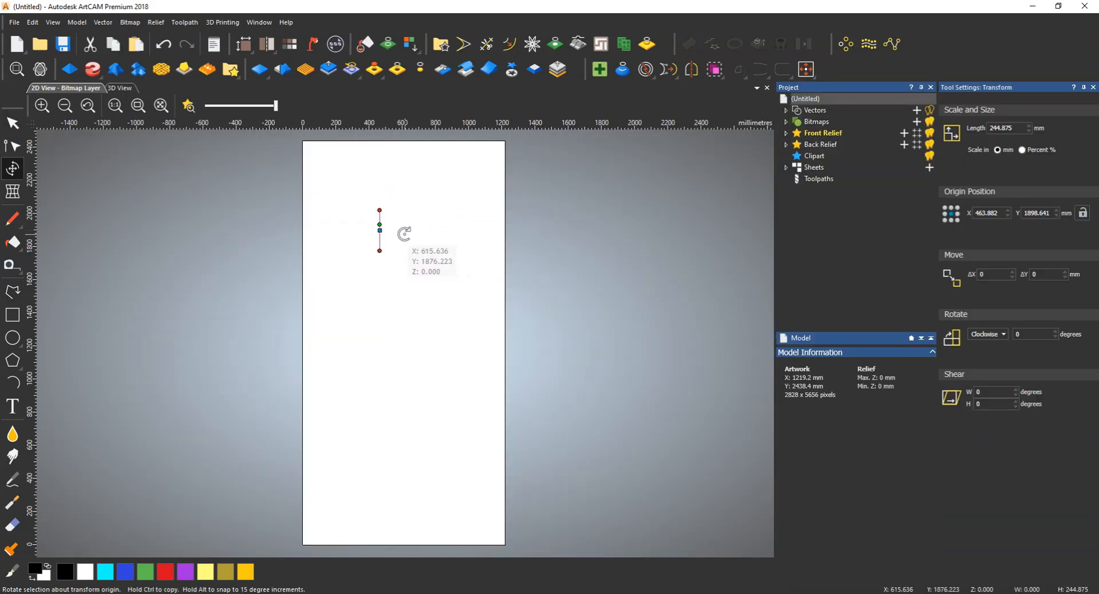
pyautogui.click(1013, 128)
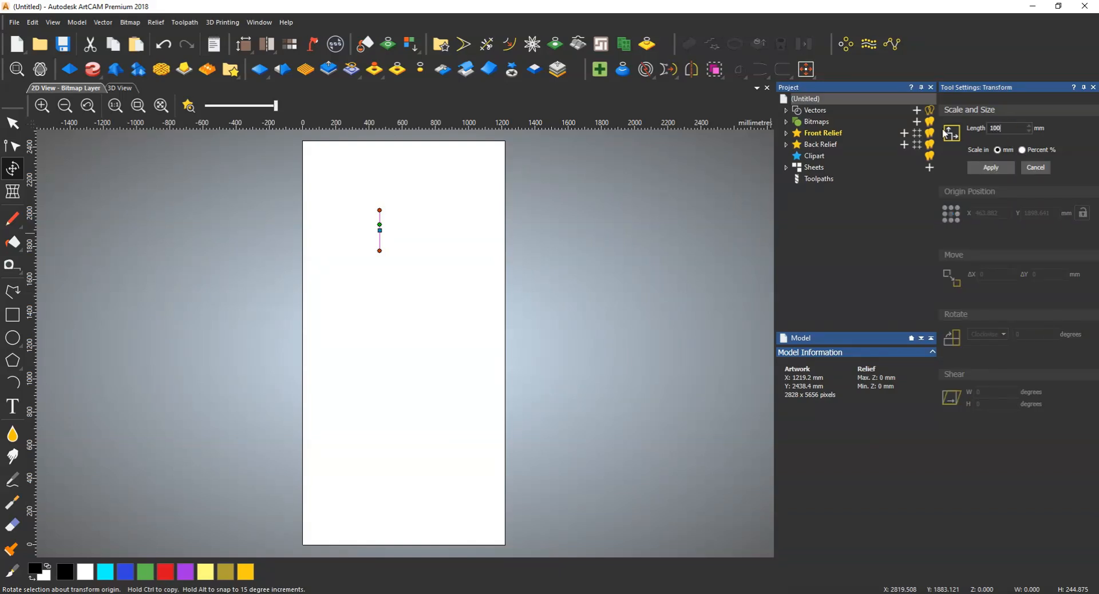
pyautogui.click(1005, 168)
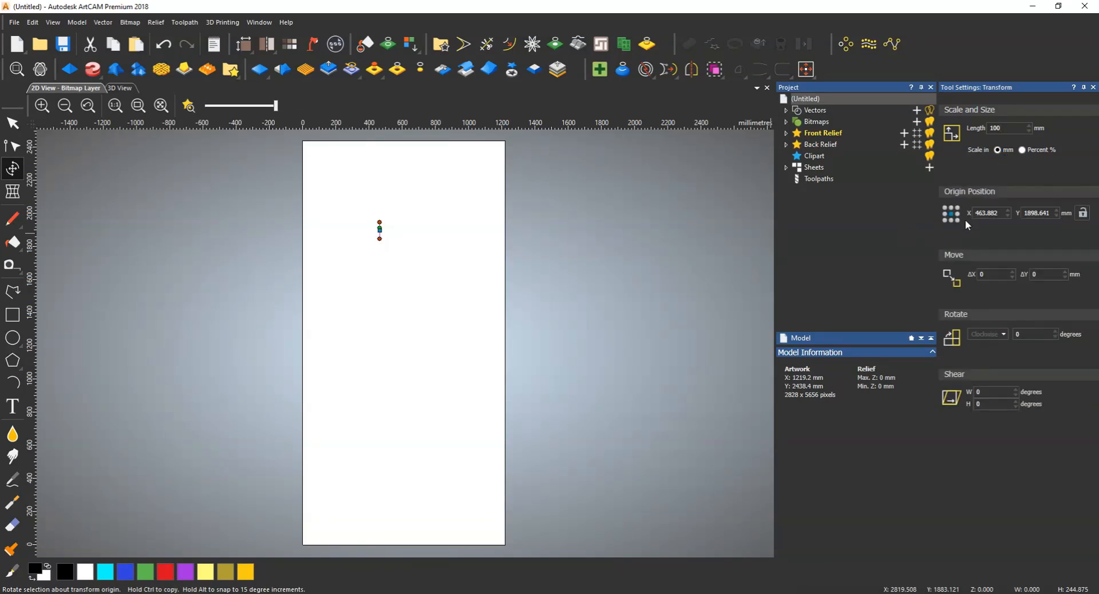
pyautogui.moveTo(1026, 335); pyautogui.dragTo(1014, 337)
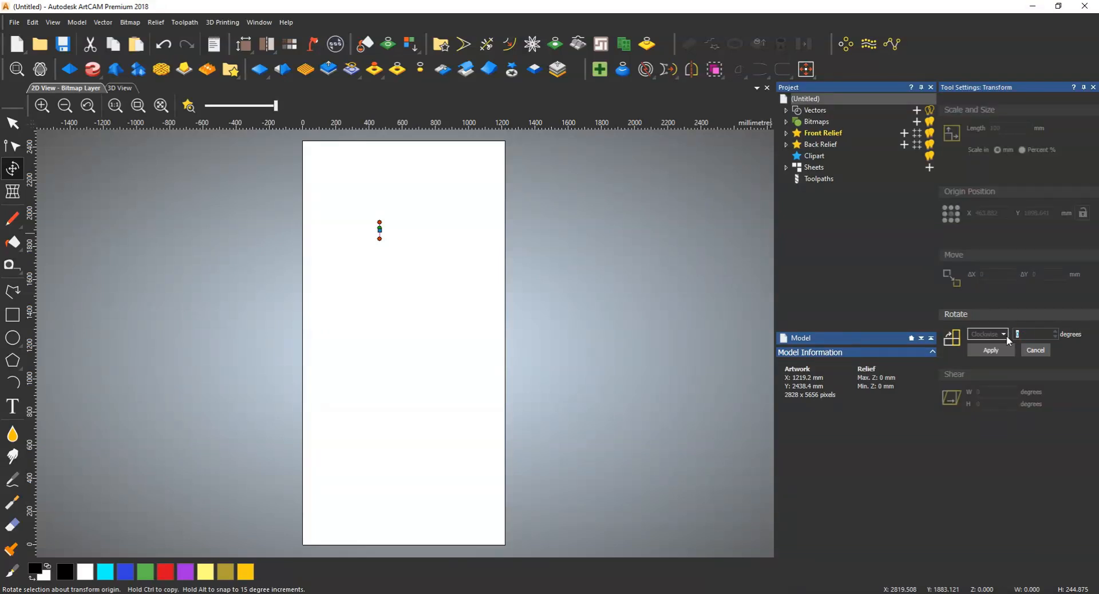
pyautogui.click(1000, 351)
pyautogui.press('Escape')
# Move the slanted line near the model's top-left corner, with its upper end on the model's top edge.
pyautogui.moveTo(417, 213); pyautogui.dragTo(518, 310)
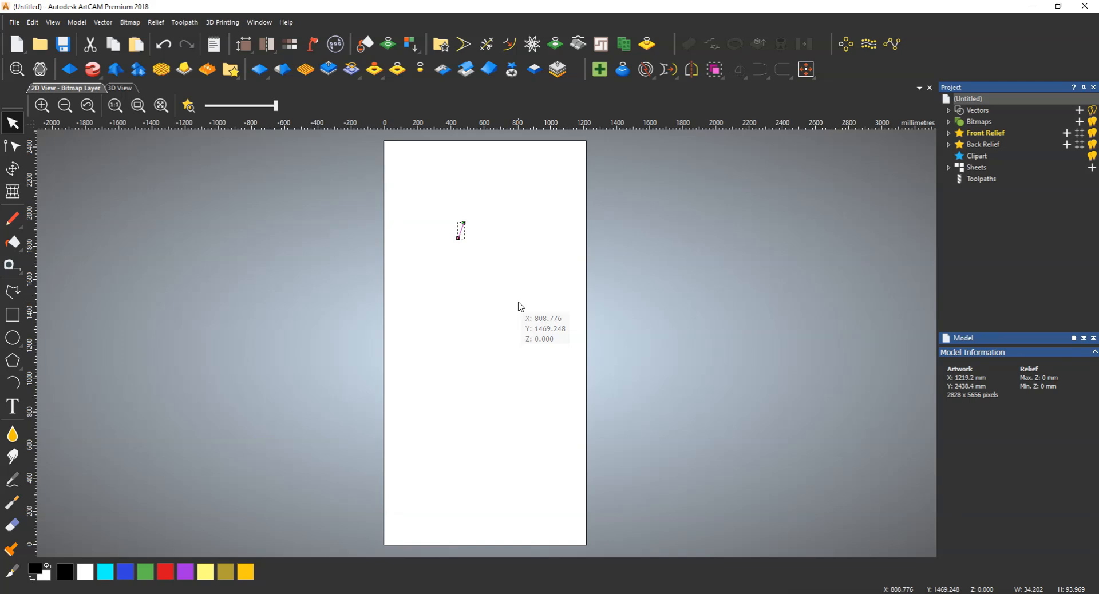
pyautogui.moveTo(459, 234); pyautogui.dragTo(401, 155)
pyautogui.scroll(5, 401, 155)
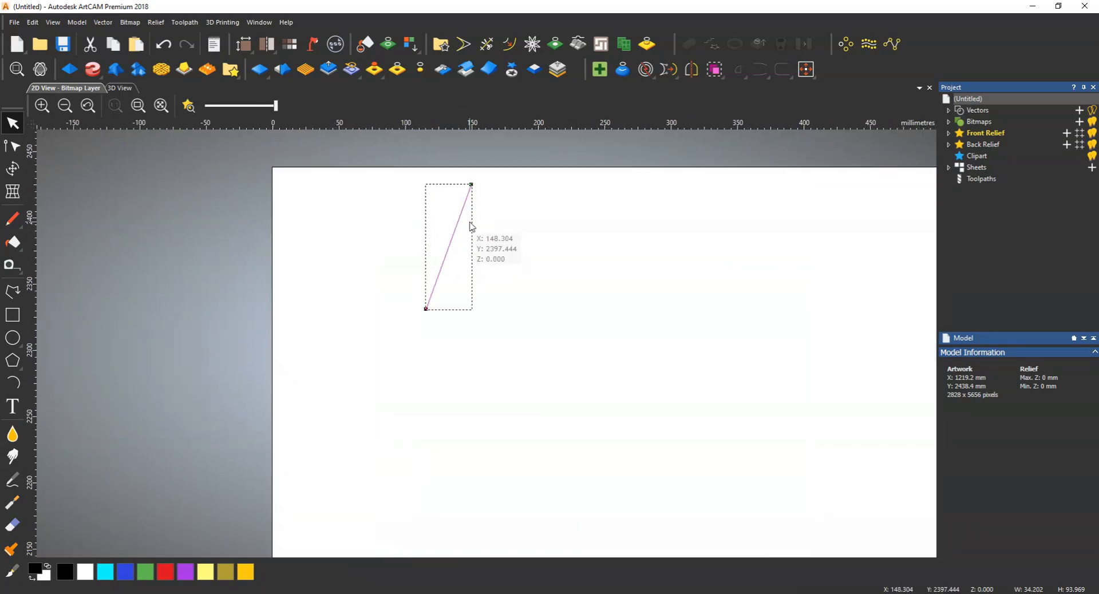
pyautogui.moveTo(470, 226); pyautogui.dragTo(470, 213)
pyautogui.press('Up')
pyautogui.press('Up')
pyautogui.press('Up')
pyautogui.press('Up')
pyautogui.press('Up')
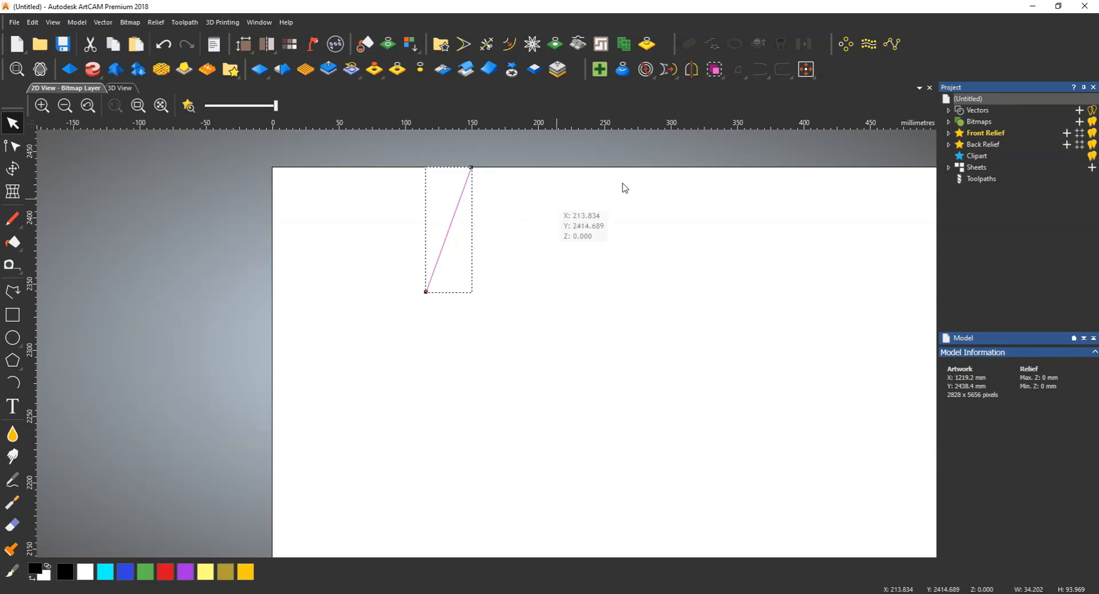
# Mirror the line repeatedly across its bottom as joined copies, forming a zigzag that extends past the model's bottom edge.
pyautogui.click(689, 70)
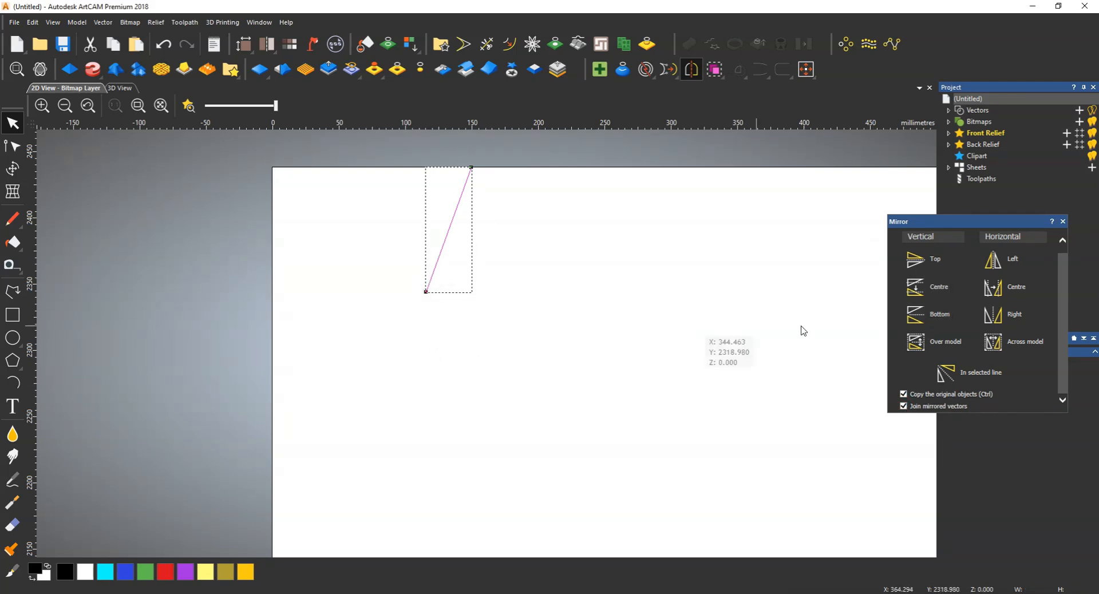
pyautogui.click(916, 318)
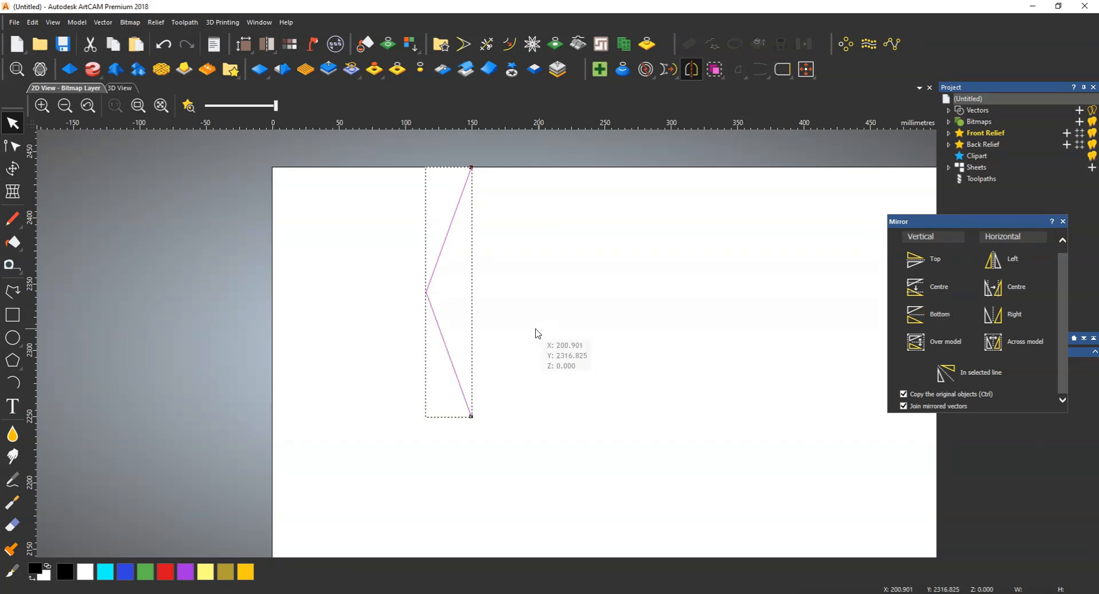
pyautogui.scroll(-5, 485, 339)
pyautogui.click(929, 324)
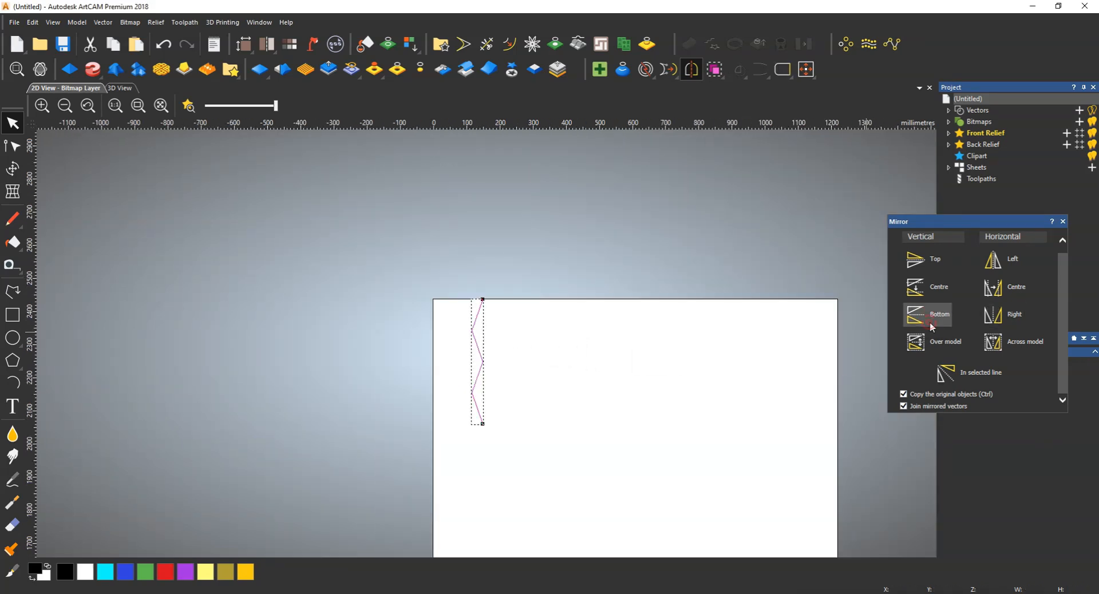
pyautogui.scroll(-5, 484, 352)
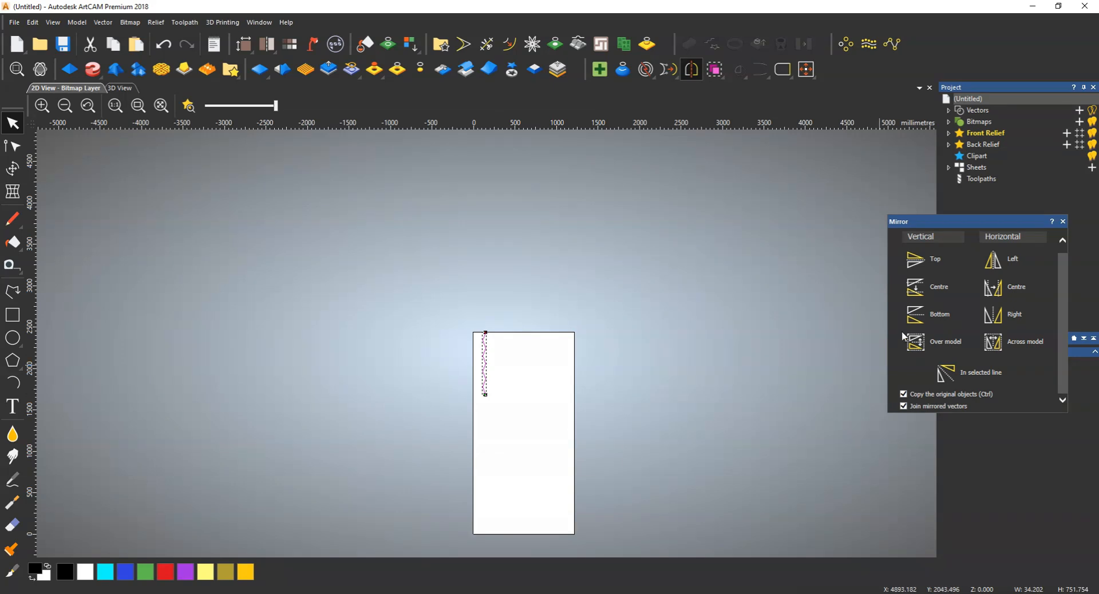
pyautogui.click(922, 318)
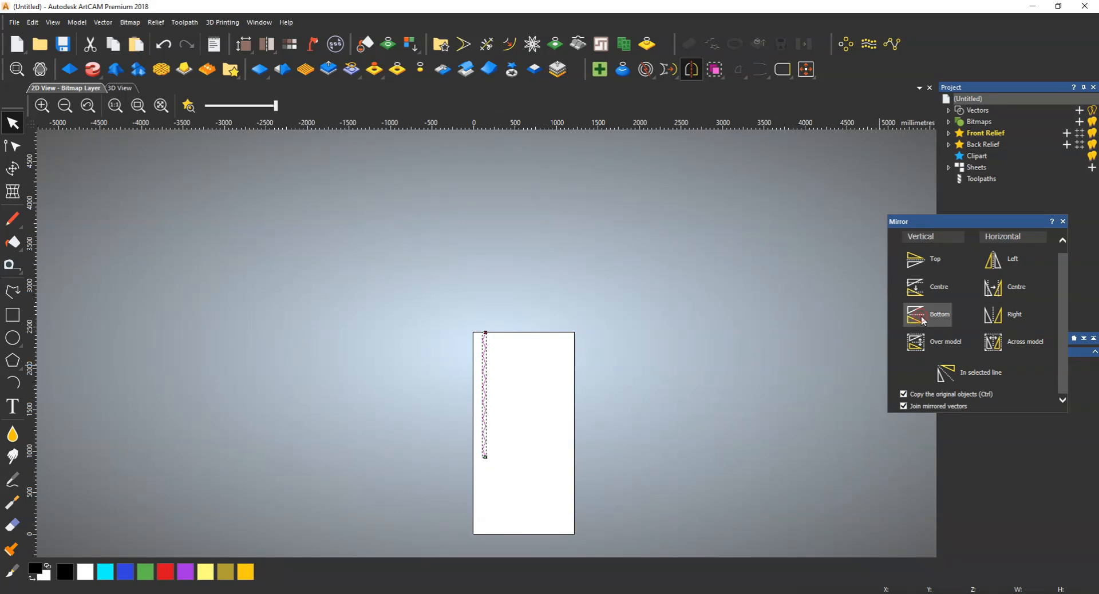
pyautogui.click(1062, 221)
# Cut the zigzag at the node just below the model's bottom edge and delete the excess part beneath it.
pyautogui.scroll(10, 544, 483)
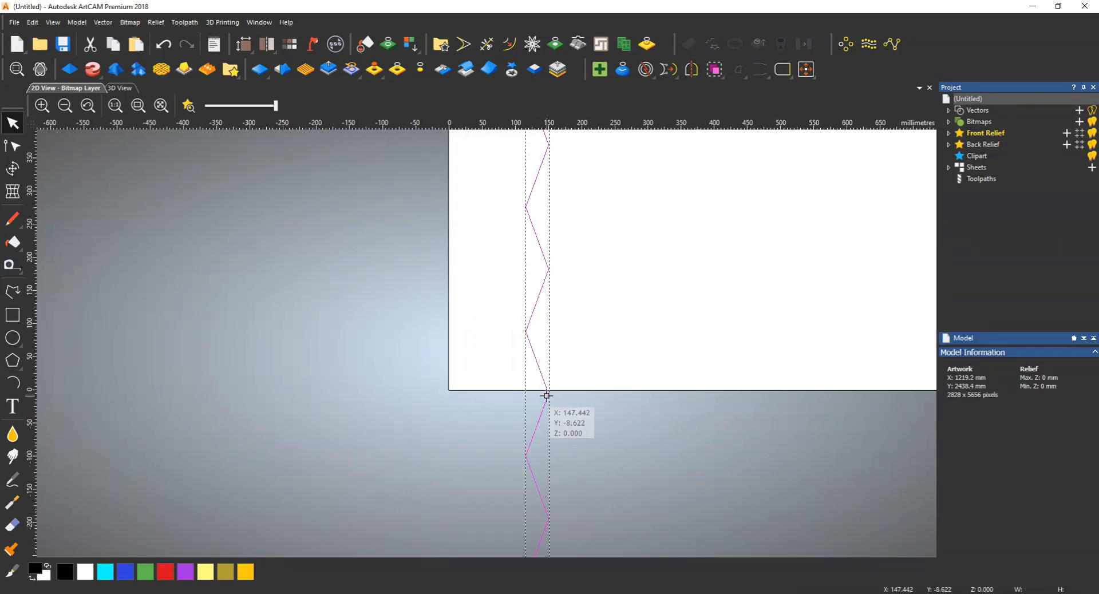
pyautogui.moveTo(560, 416); pyautogui.dragTo(491, 423)
pyautogui.press('n')
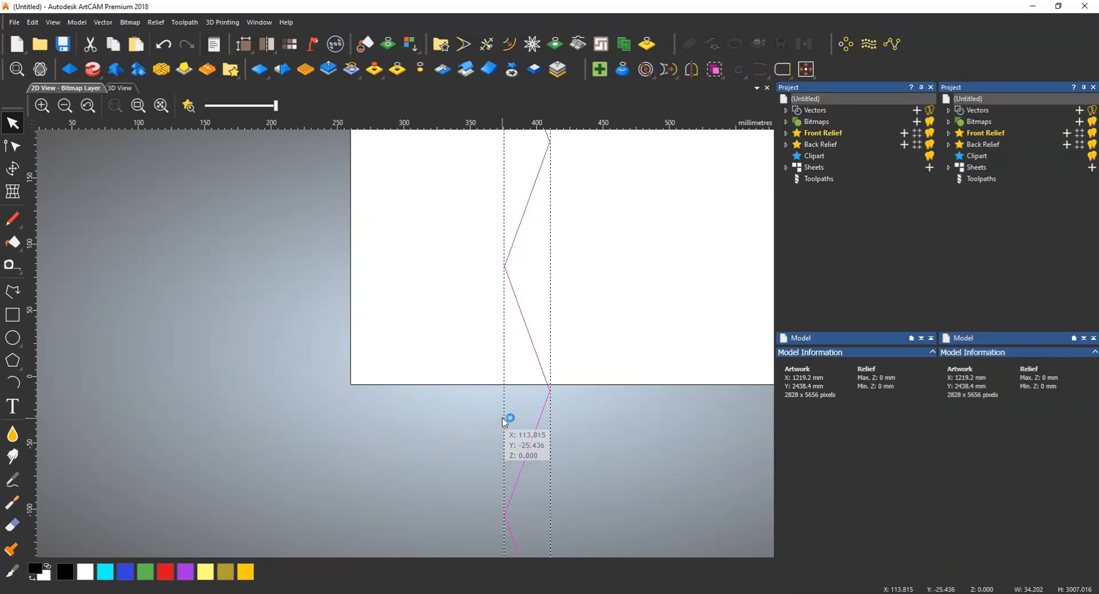
pyautogui.click(204, 383)
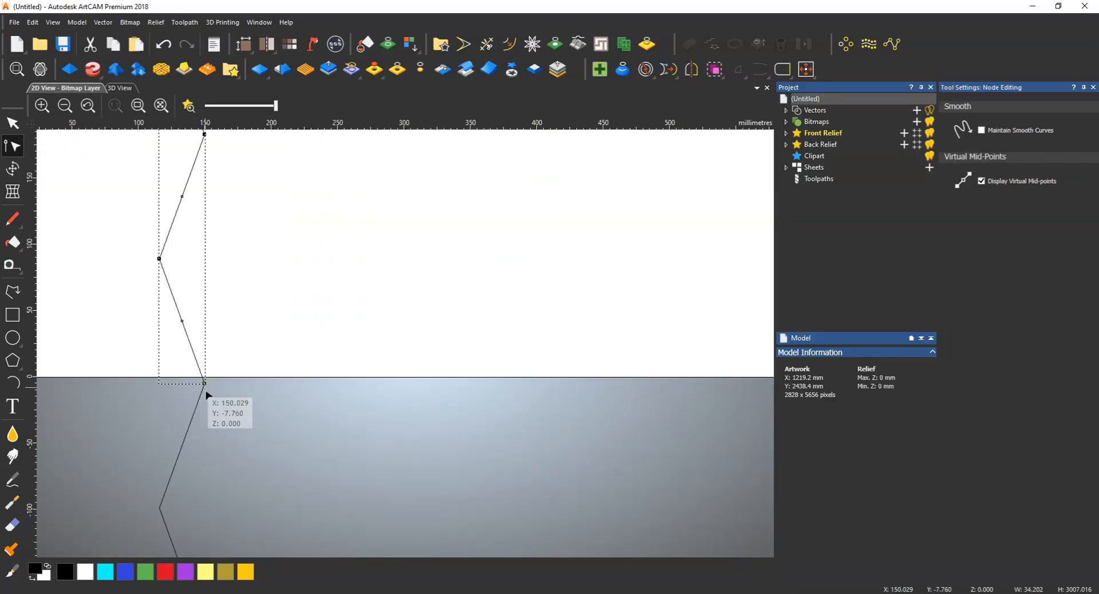
pyautogui.press('n')
pyautogui.moveTo(243, 422); pyautogui.dragTo(125, 464)
pyautogui.press('Delete')
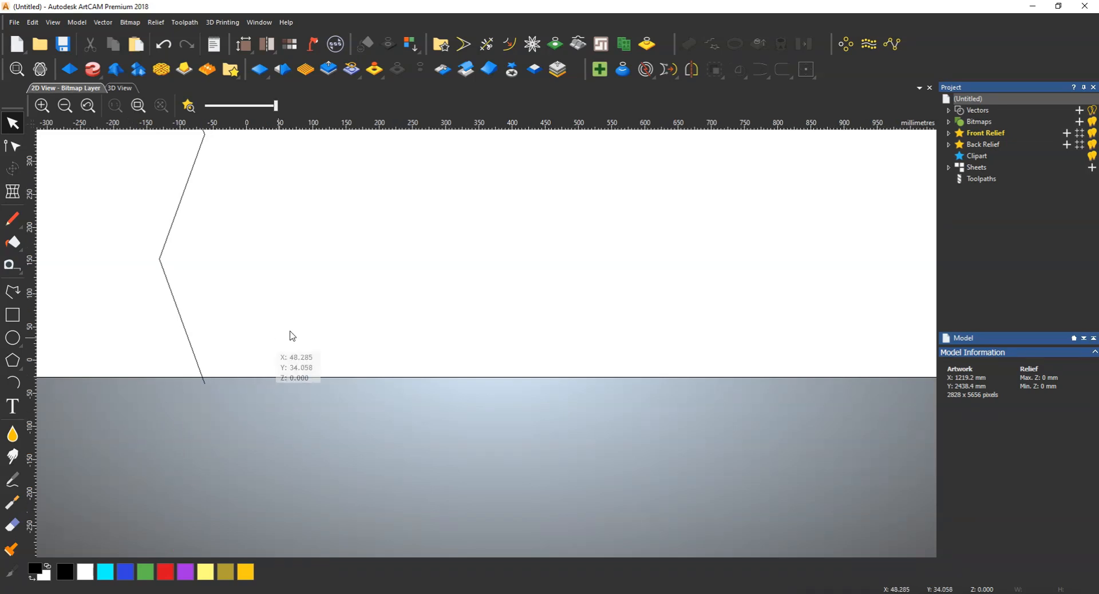
# Move the trimmed zigzag sideways so it lies against the model's left edge.
pyautogui.scroll(-4, 301, 329)
pyautogui.click(415, 285)
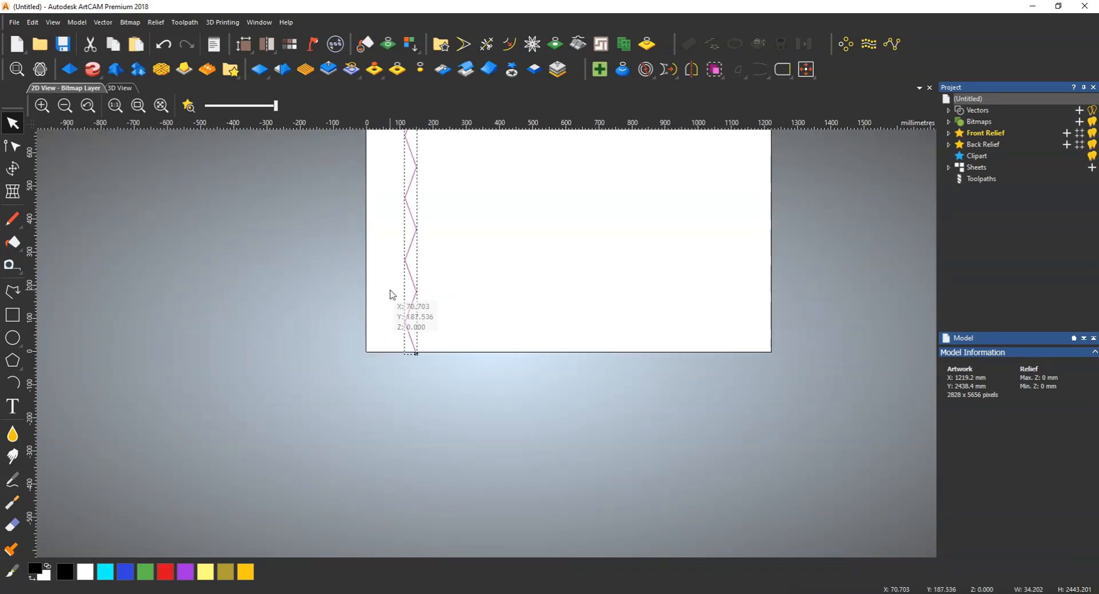
pyautogui.scroll(6, 388, 311)
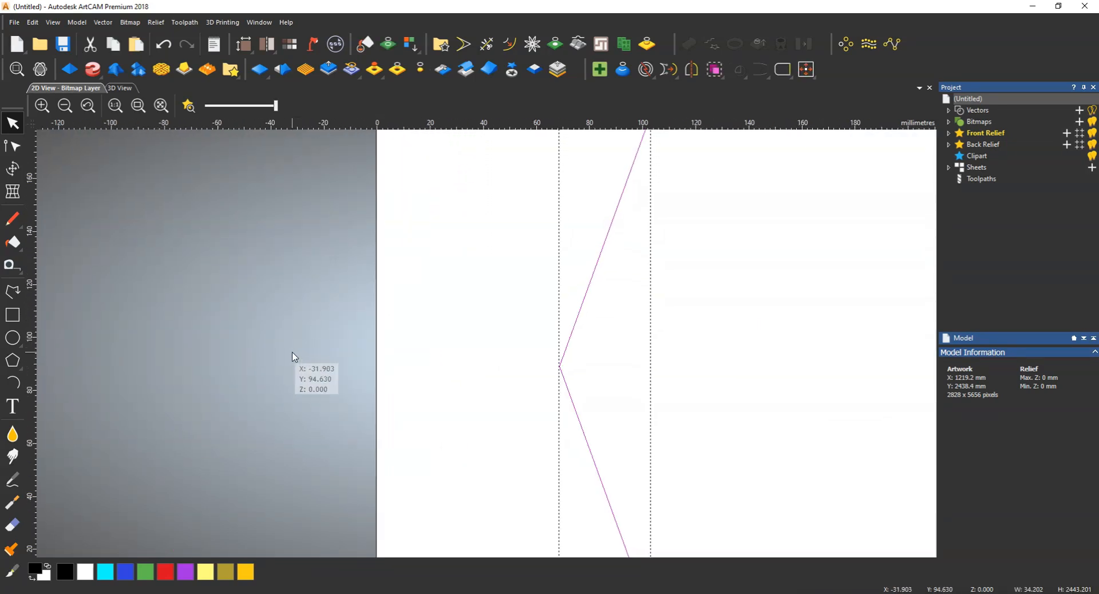
pyautogui.scroll(-4, 298, 358)
pyautogui.press('Left')
pyautogui.press('Left')
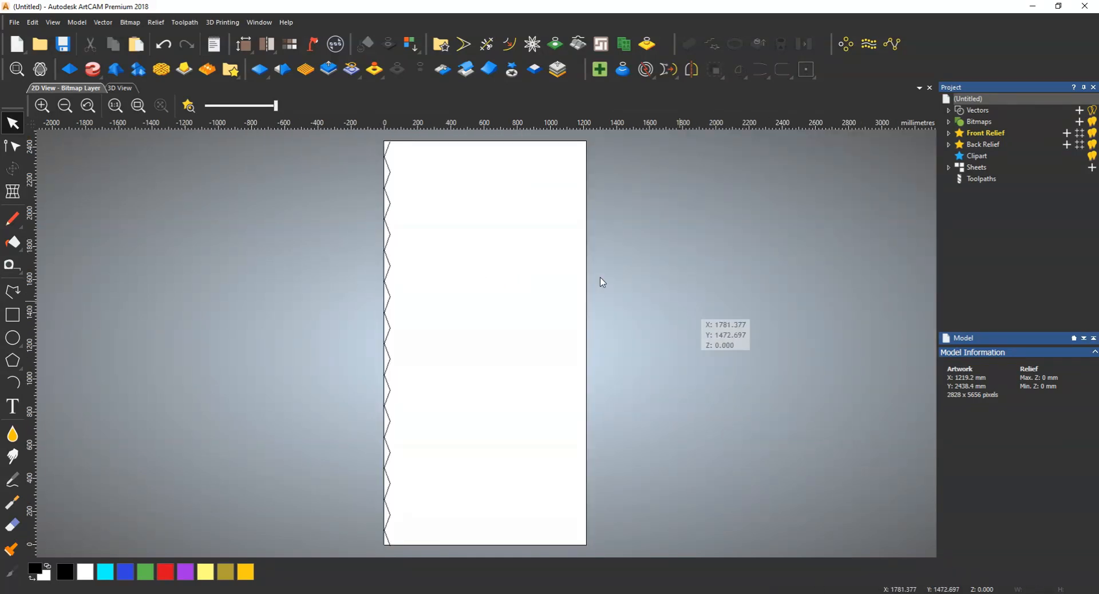
# Smooth the interior nodes of the zigzag along its whole length to turn it into a continuous wavy line.
pyautogui.click(390, 179)
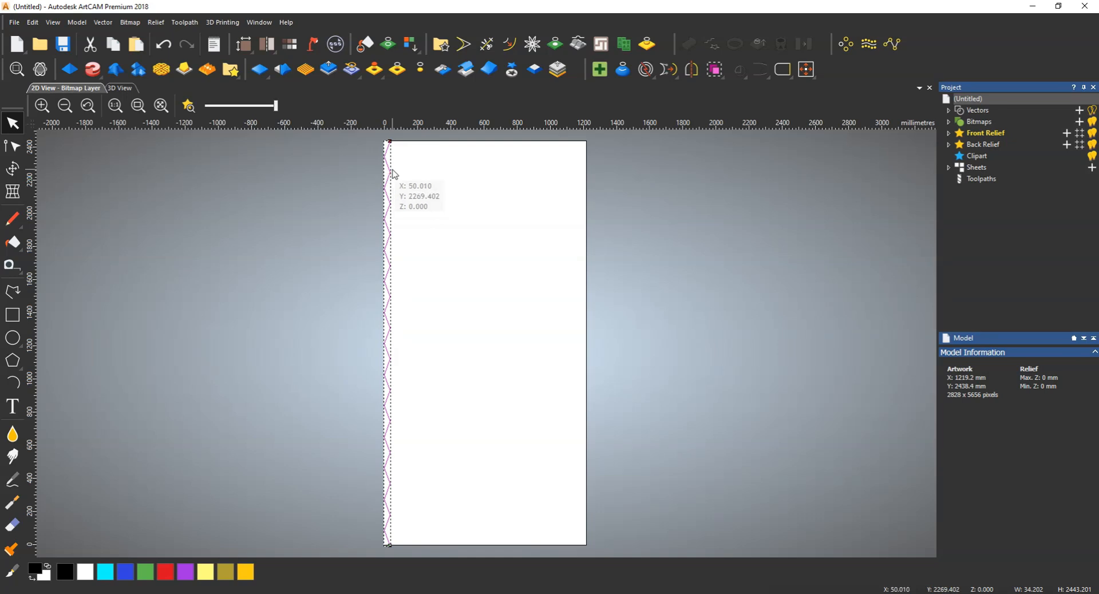
pyautogui.scroll(4, 381, 164)
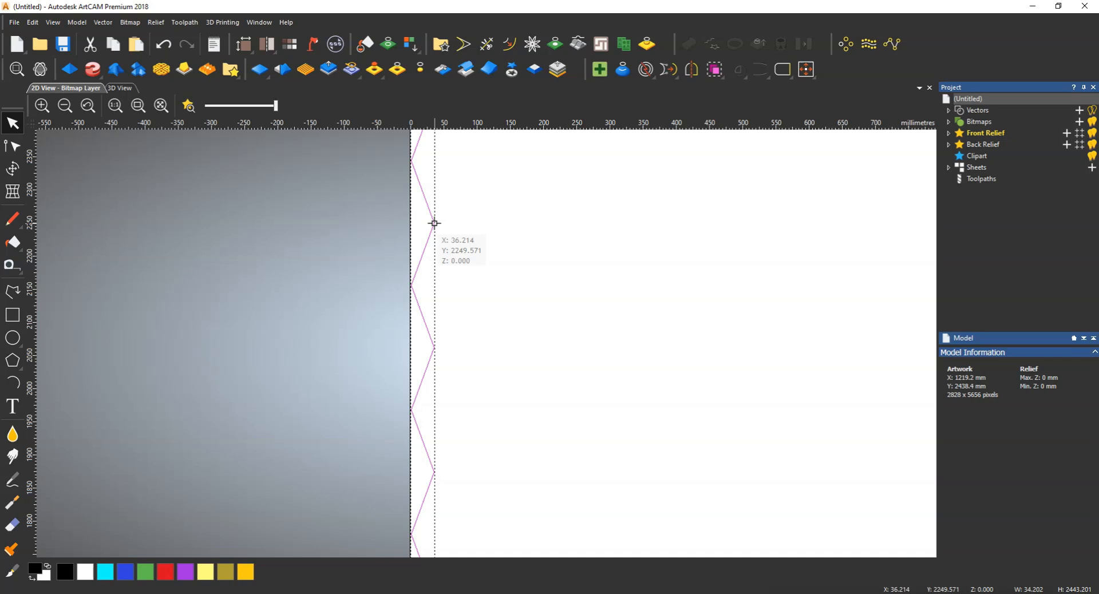
pyautogui.scroll(-2, 434, 223)
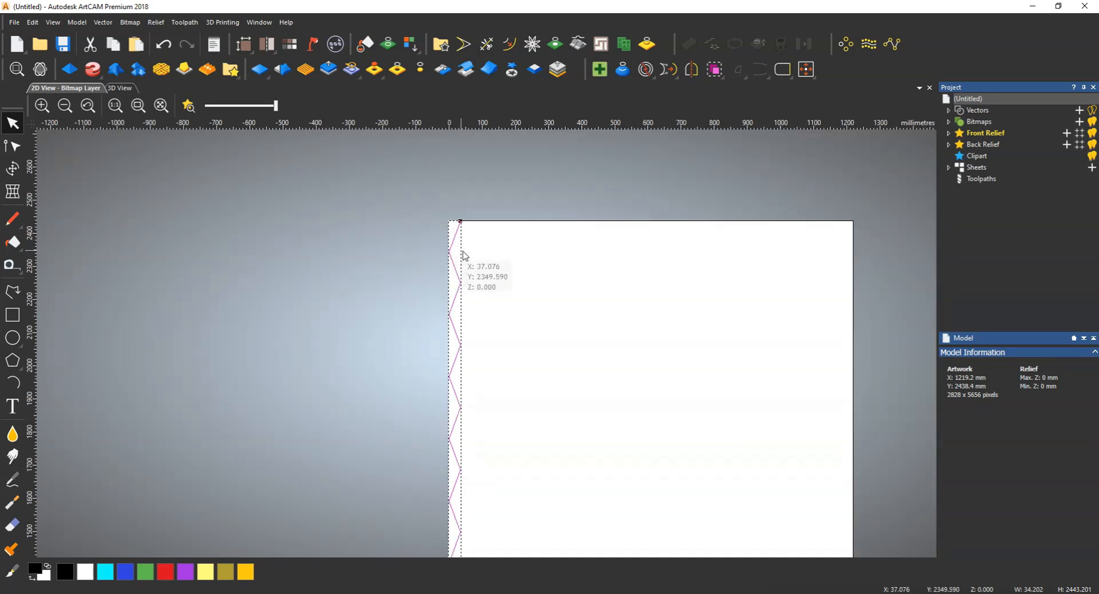
pyautogui.click(480, 255)
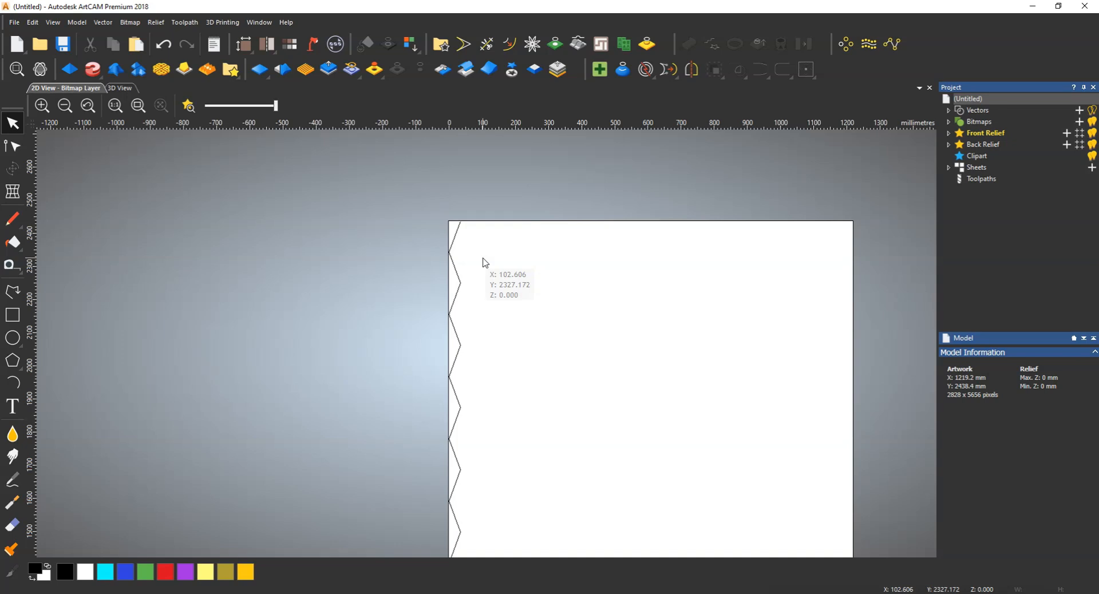
pyautogui.click(454, 237)
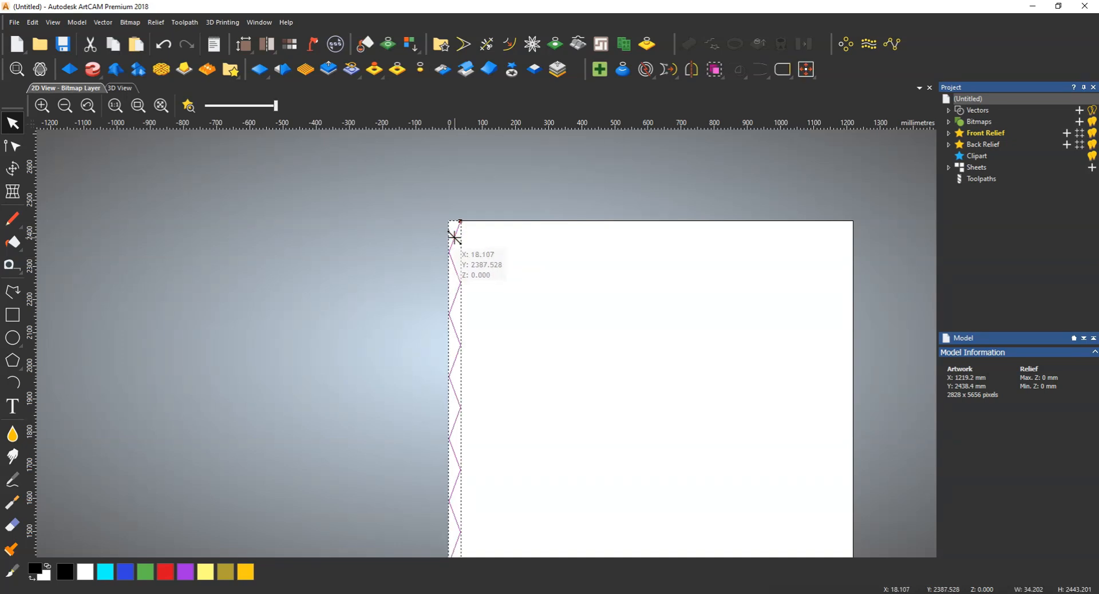
pyautogui.press('n')
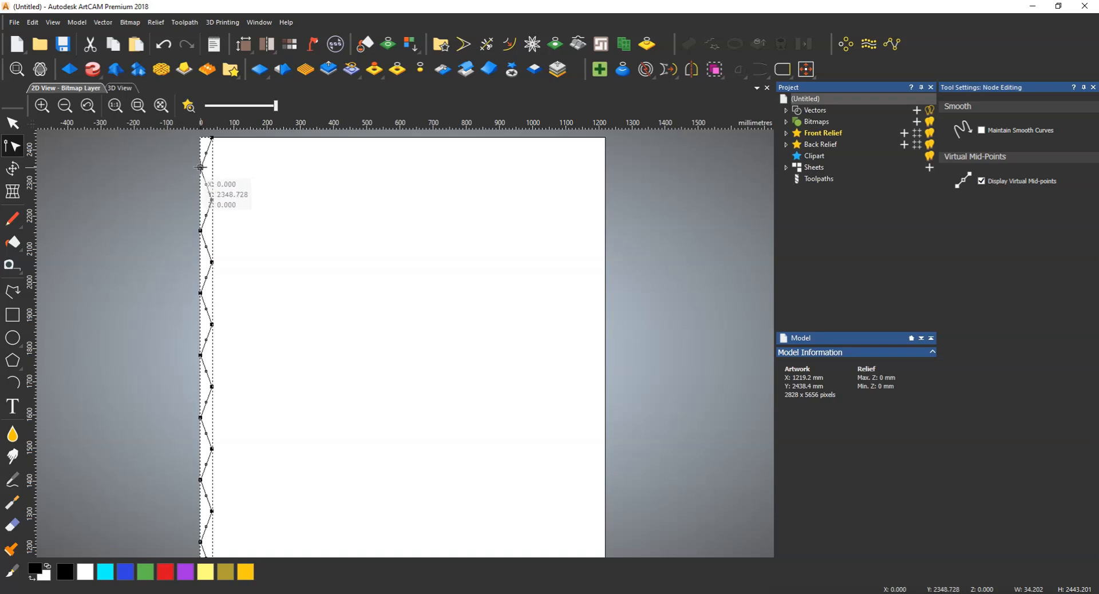
pyautogui.press('s')
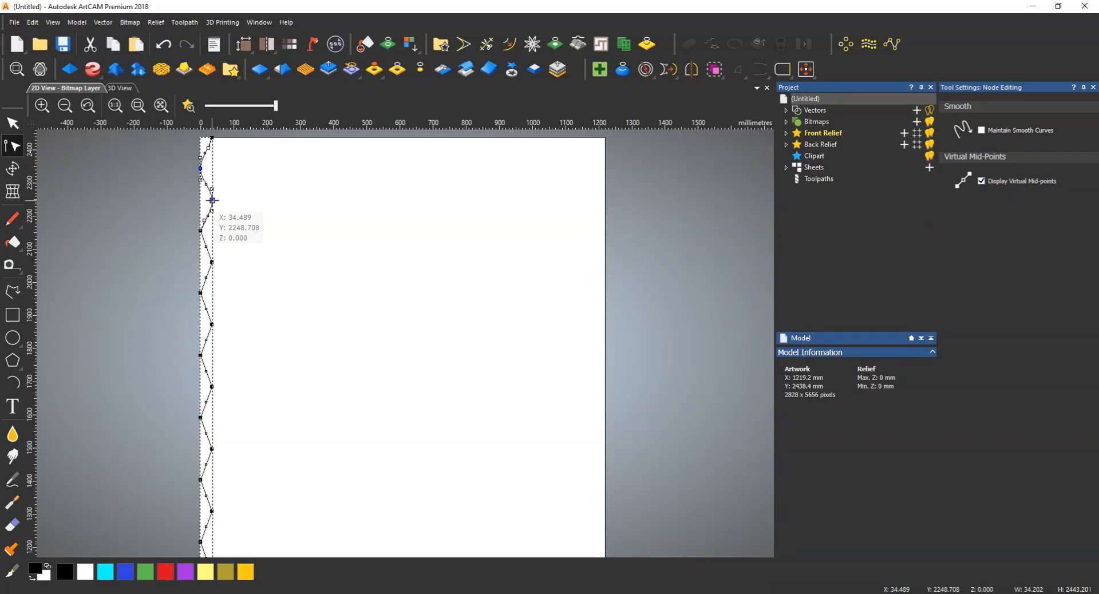
pyautogui.press('s')
pyautogui.press('s')
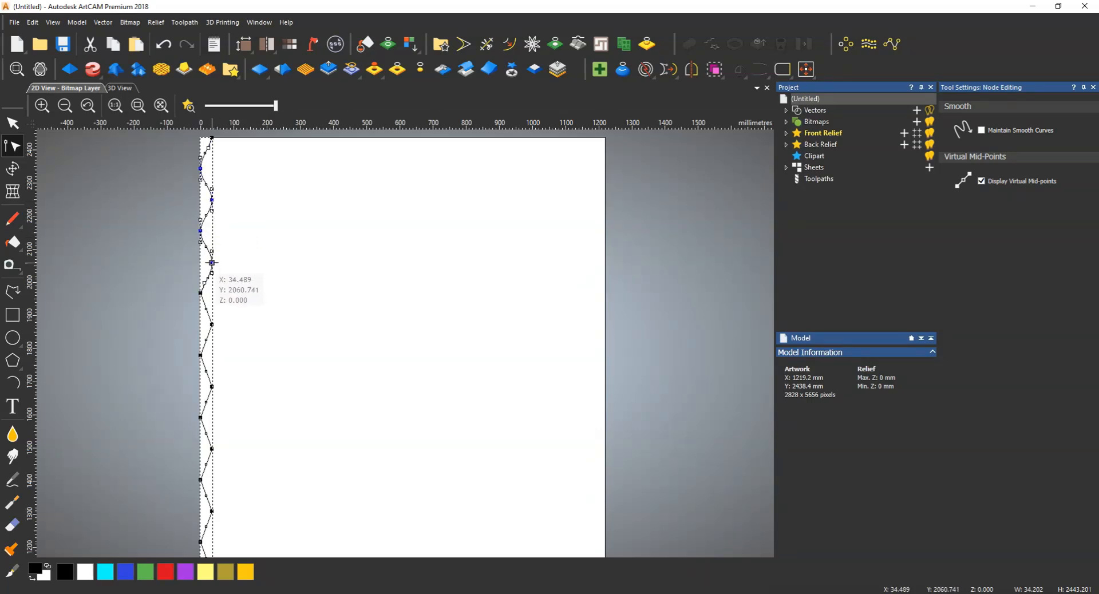
pyautogui.press('s')
pyautogui.press('s')
pyautogui.press('s')
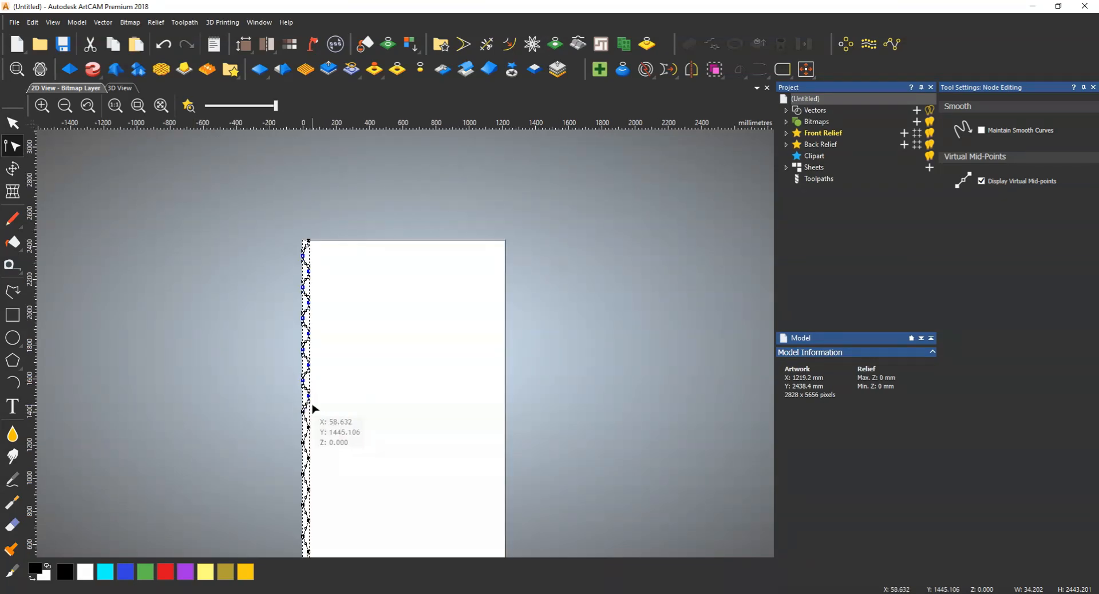
pyautogui.scroll(3, 314, 410)
pyautogui.press('s')
pyautogui.press('s')
pyautogui.press('s')
pyautogui.press('s')
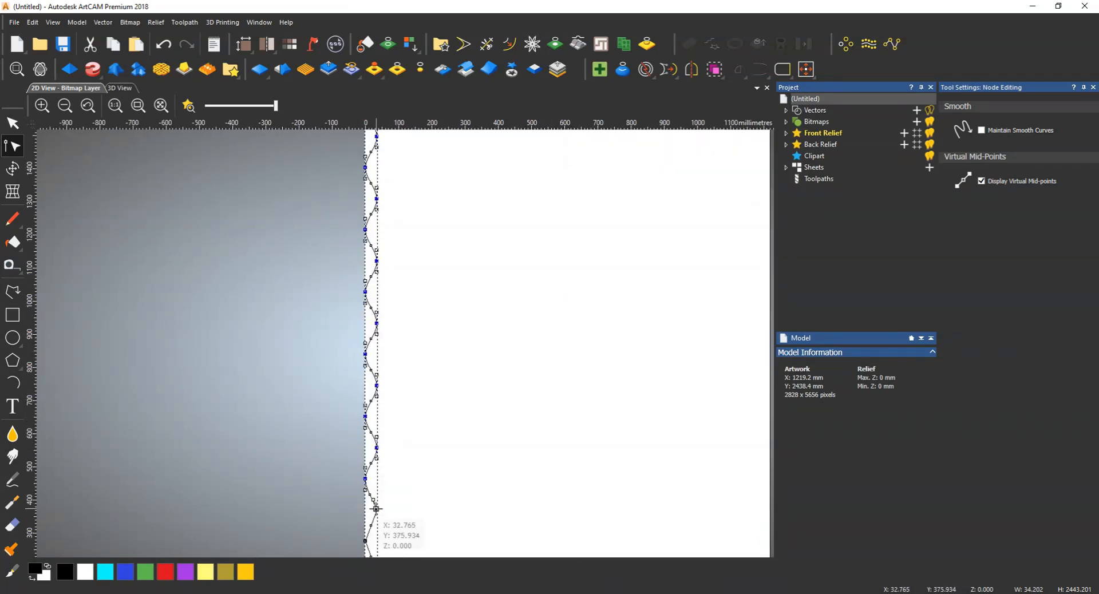
pyautogui.moveTo(375, 508); pyautogui.dragTo(391, 394, button='middle')
pyautogui.press('s')
pyautogui.press('s')
pyautogui.press('s')
pyautogui.press('n')
pyautogui.scroll(-2, 397, 304)
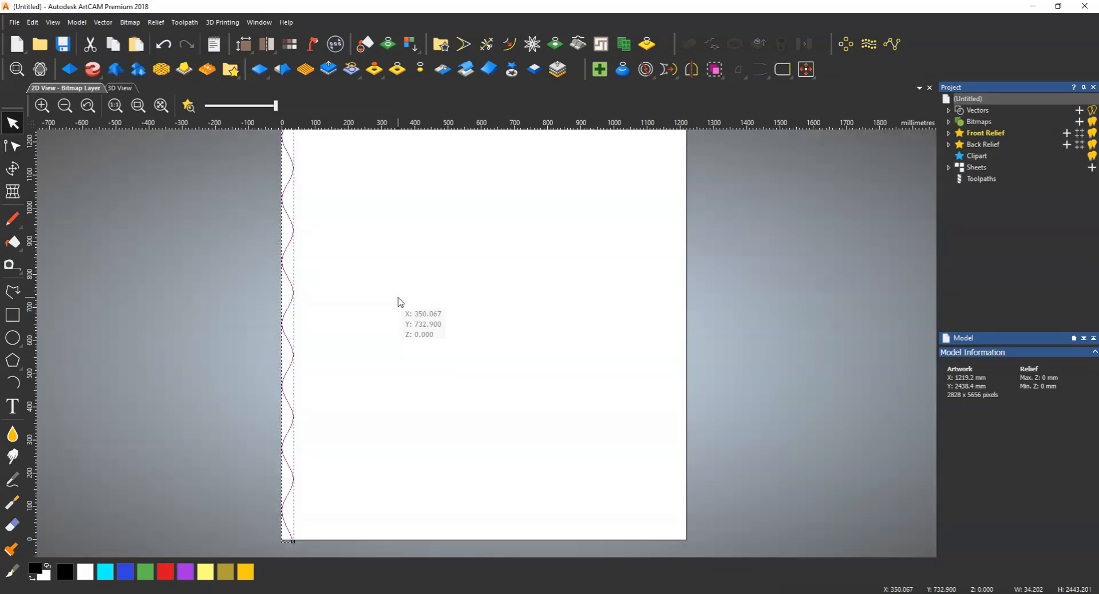
# Mirror the wavy line repeatedly across its right side as separate, unjoined copies until the diamond pattern spans the model's full width.
pyautogui.scroll(-3, 368, 263)
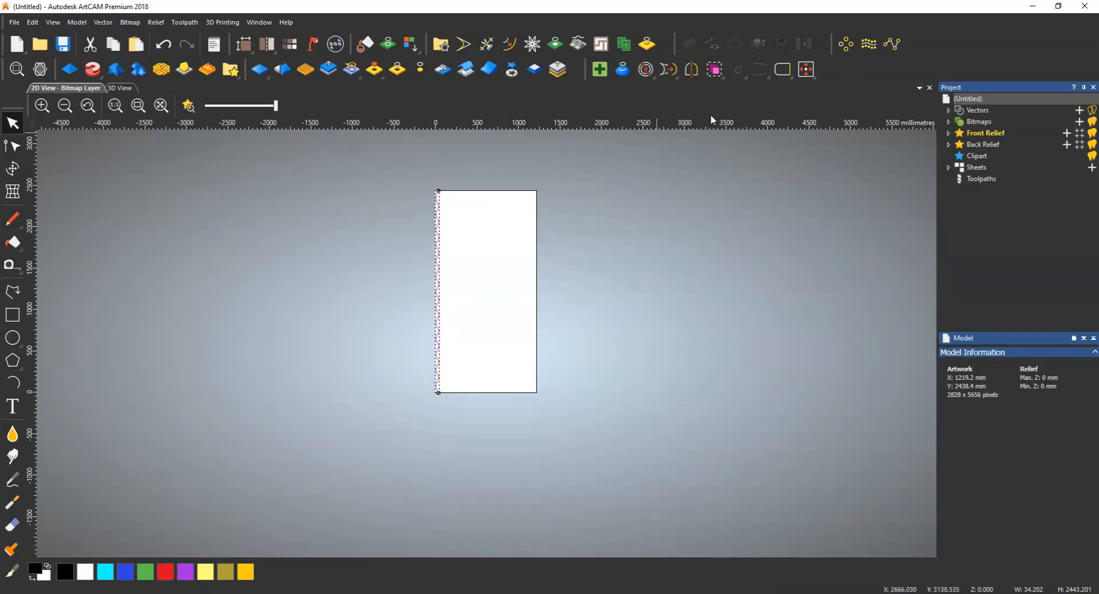
pyautogui.click(691, 69)
pyautogui.scroll(-1, 986, 335)
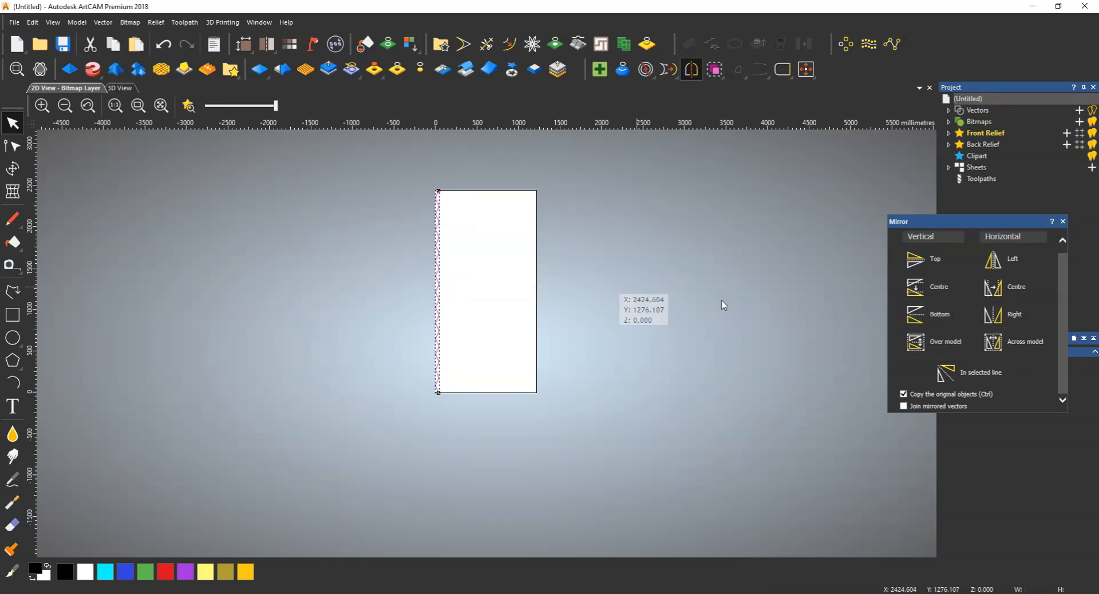
pyautogui.click(1007, 318)
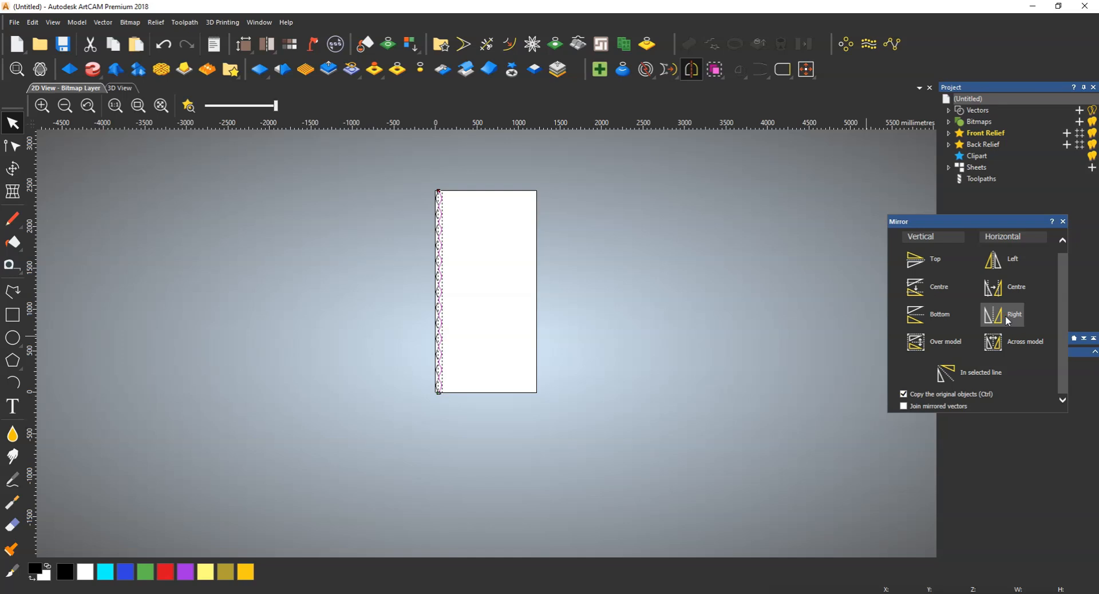
pyautogui.scroll(2, 429, 190)
pyautogui.click(1011, 319)
pyautogui.click(1010, 318)
pyautogui.click(1011, 319)
pyautogui.click(1010, 318)
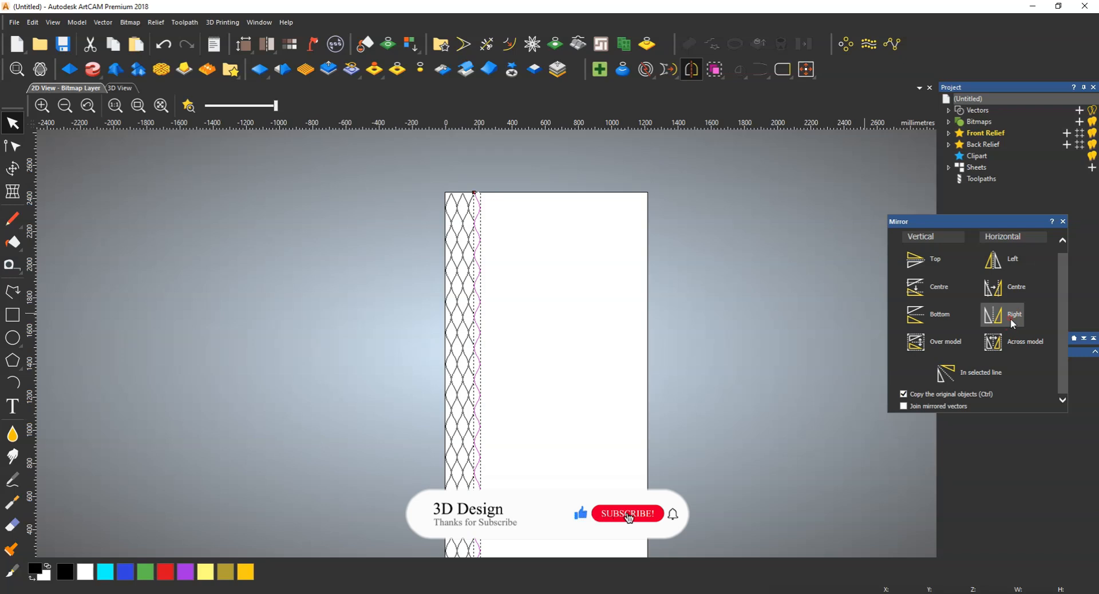
pyautogui.click(1011, 318)
pyautogui.click(1010, 318)
pyautogui.click(1011, 318)
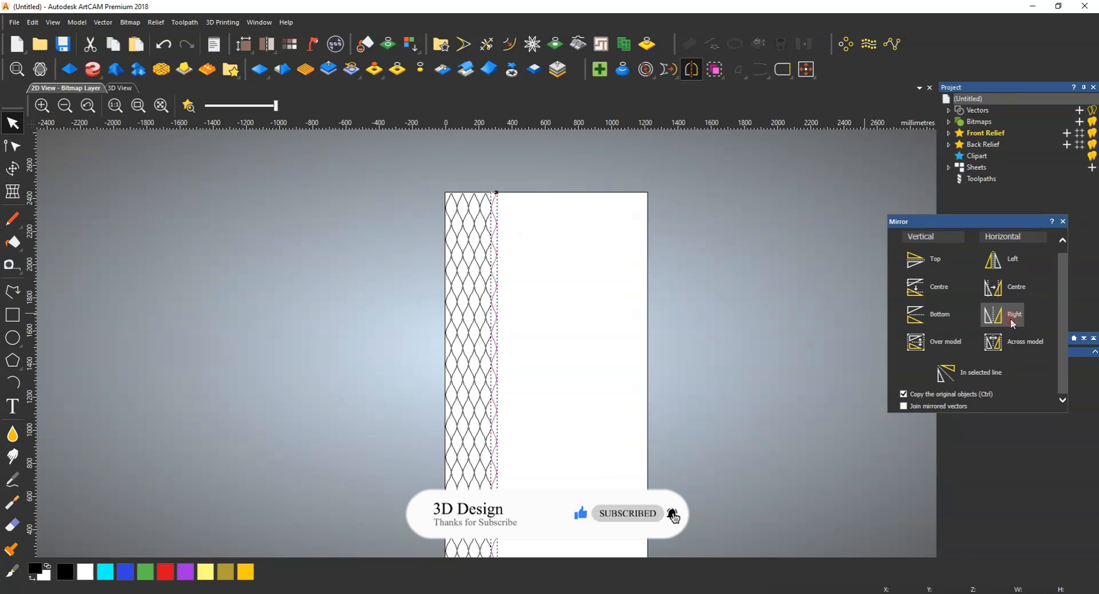
pyautogui.click(1010, 319)
pyautogui.click(1011, 318)
pyautogui.click(1010, 318)
pyautogui.click(1010, 319)
pyautogui.click(1010, 318)
pyautogui.click(1011, 318)
pyautogui.click(1010, 318)
pyautogui.click(1011, 318)
pyautogui.click(1011, 318)
pyautogui.click(1011, 318)
pyautogui.click(1010, 318)
pyautogui.click(1011, 318)
pyautogui.click(1010, 318)
pyautogui.click(1011, 318)
pyautogui.click(1011, 318)
pyautogui.click(1011, 318)
pyautogui.click(1010, 318)
pyautogui.click(1011, 318)
pyautogui.click(1010, 318)
pyautogui.click(1010, 318)
pyautogui.click(1010, 318)
pyautogui.click(1011, 318)
pyautogui.click(1011, 318)
pyautogui.click(1010, 318)
pyautogui.click(1010, 319)
pyautogui.click(1011, 319)
pyautogui.click(1063, 222)
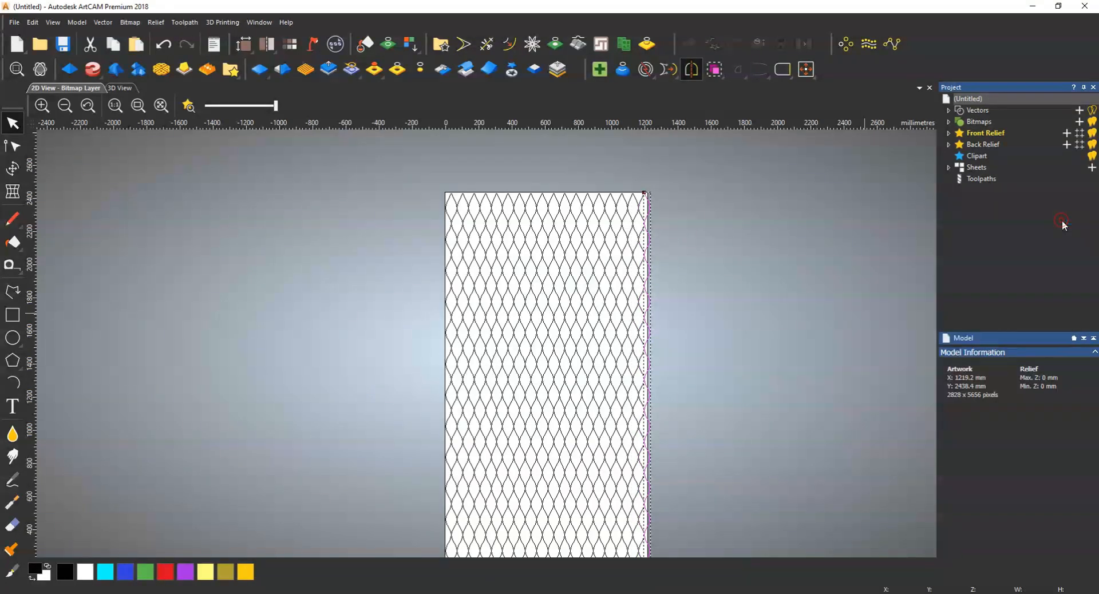
# Select all the wavy lines and centre them together in the model.
pyautogui.click(743, 291)
pyautogui.scroll(-1, 632, 274)
pyautogui.moveTo(439, 235); pyautogui.dragTo(687, 481)
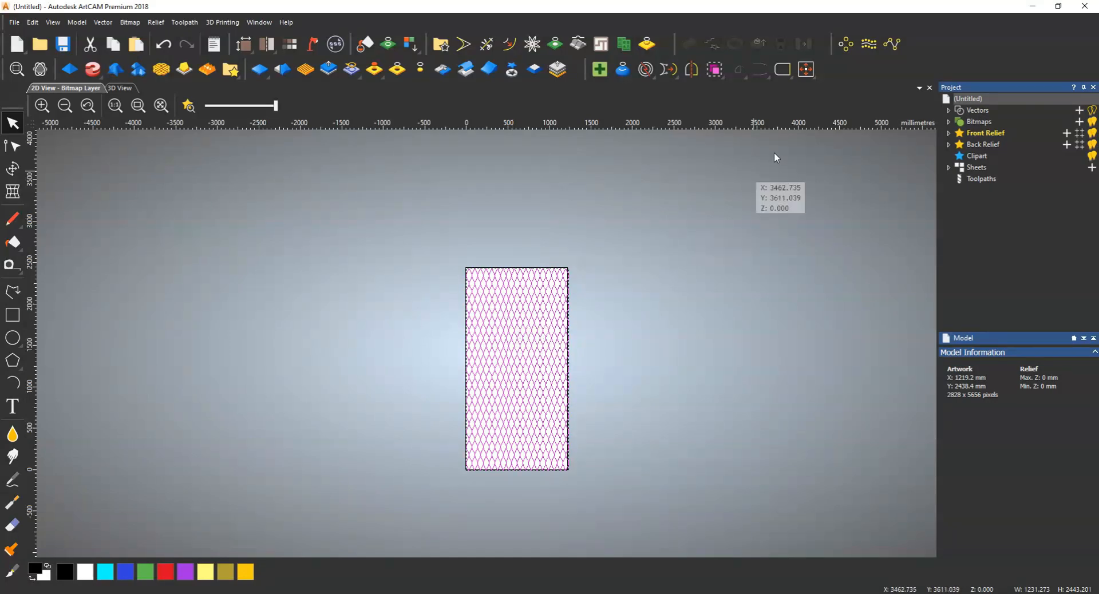
pyautogui.scroll(3, 539, 278)
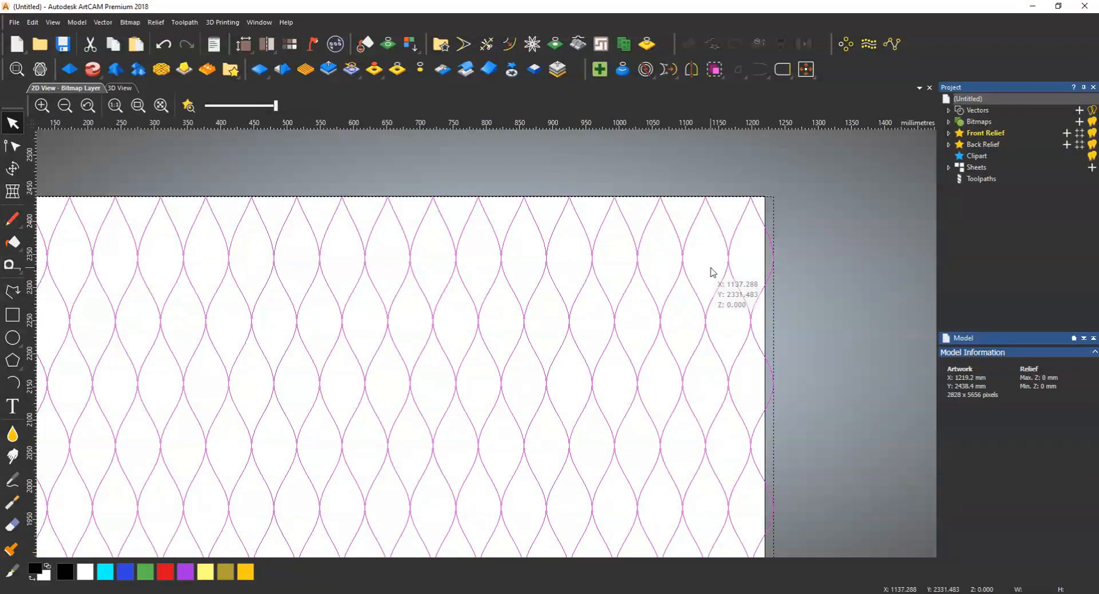
pyautogui.scroll(-2, 458, 292)
pyautogui.scroll(2, 367, 321)
pyautogui.scroll(-2, 593, 342)
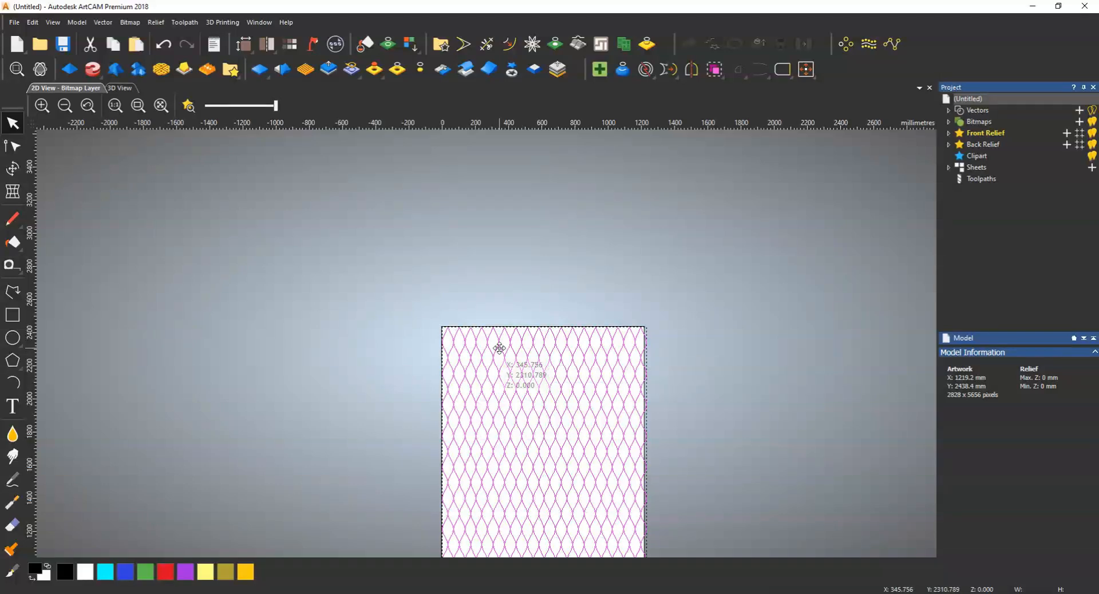
pyautogui.scroll(-2, 498, 348)
pyautogui.click(140, 107)
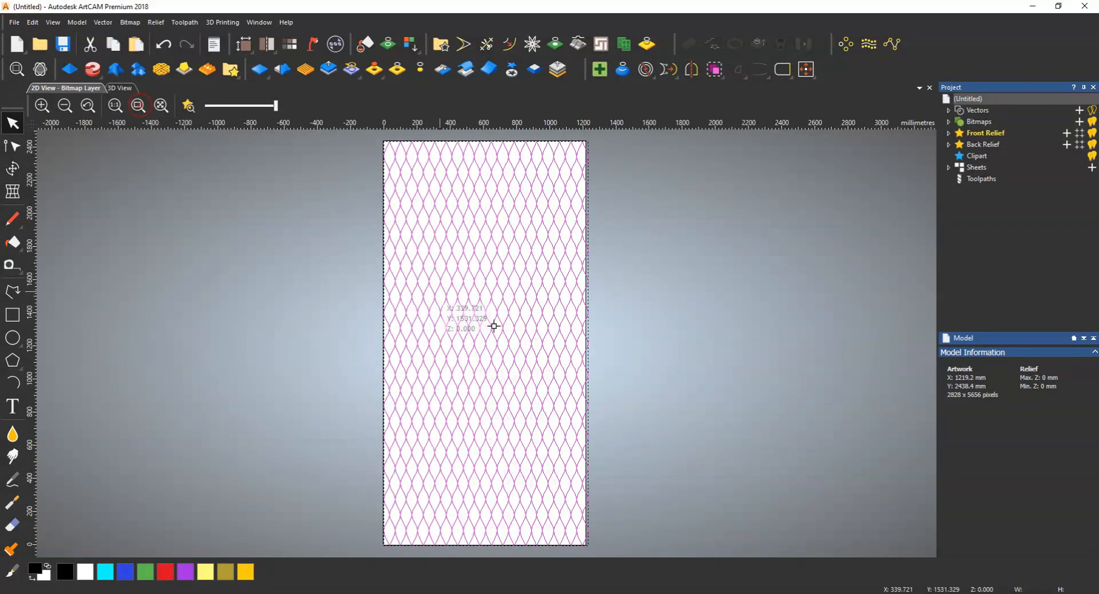
pyautogui.click(805, 69)
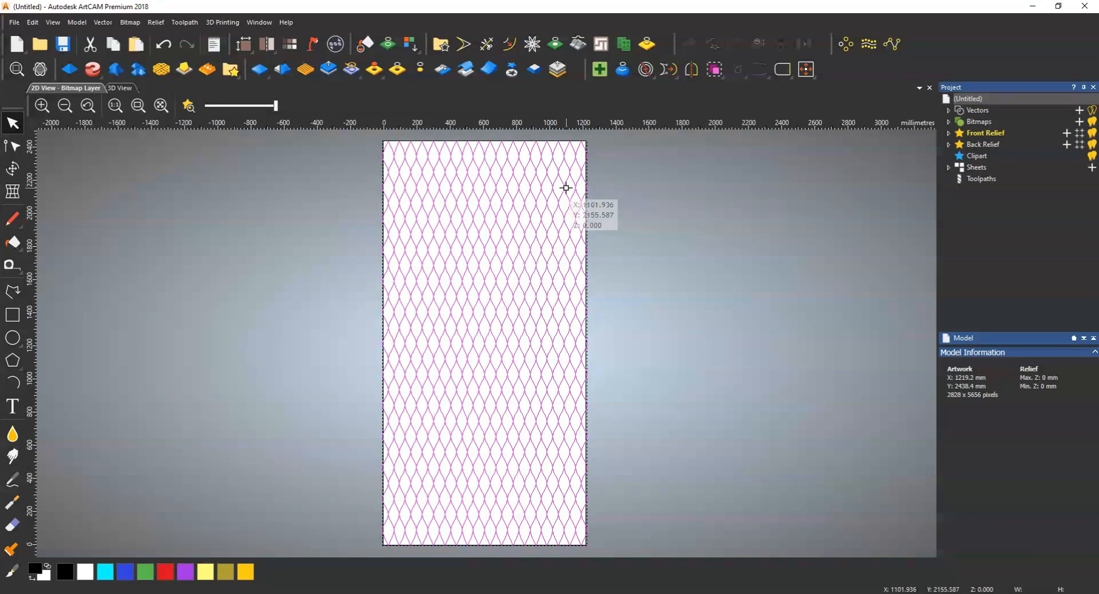
# Examine the wave profile up close in the finished reference relief's 3D view, and return to the 2D view of the new model.
pyautogui.scroll(-2, 484, 199)
pyautogui.scroll(5, 458, 247)
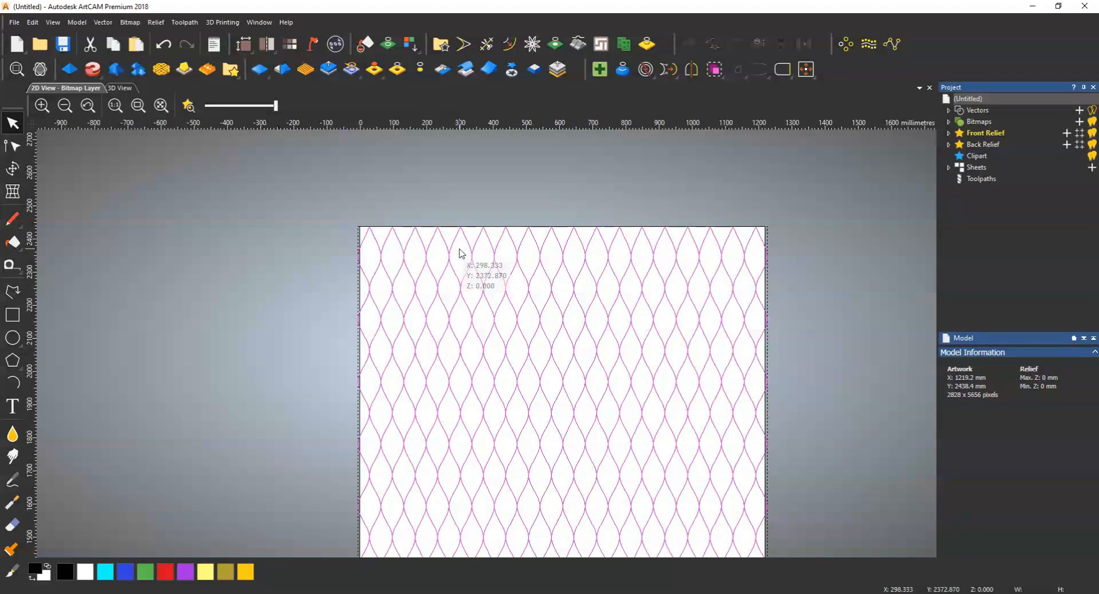
pyautogui.click(318, 550)
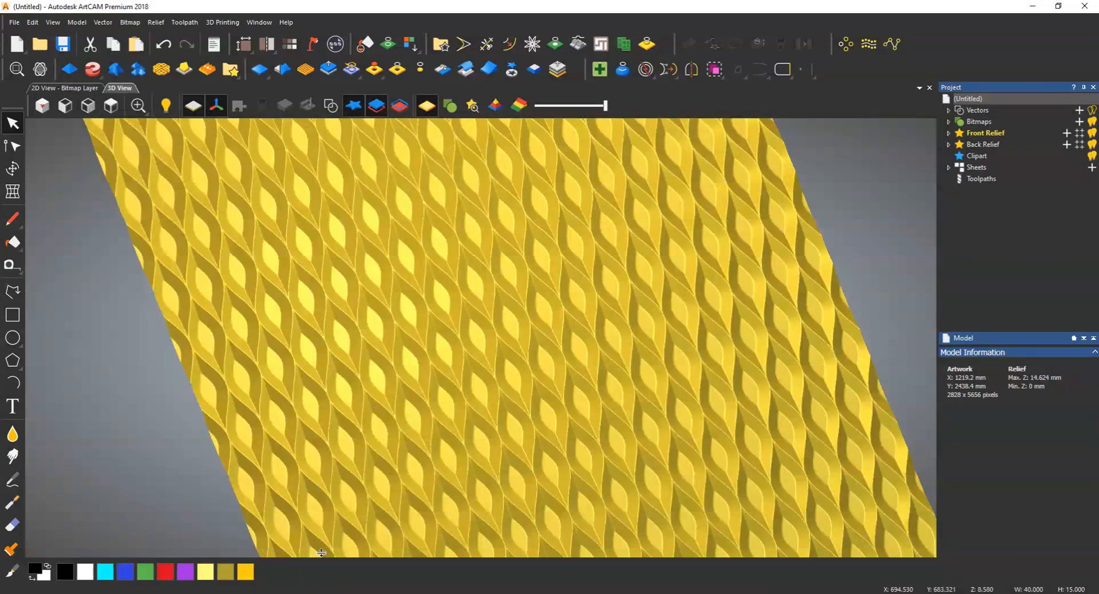
pyautogui.scroll(4, 337, 337)
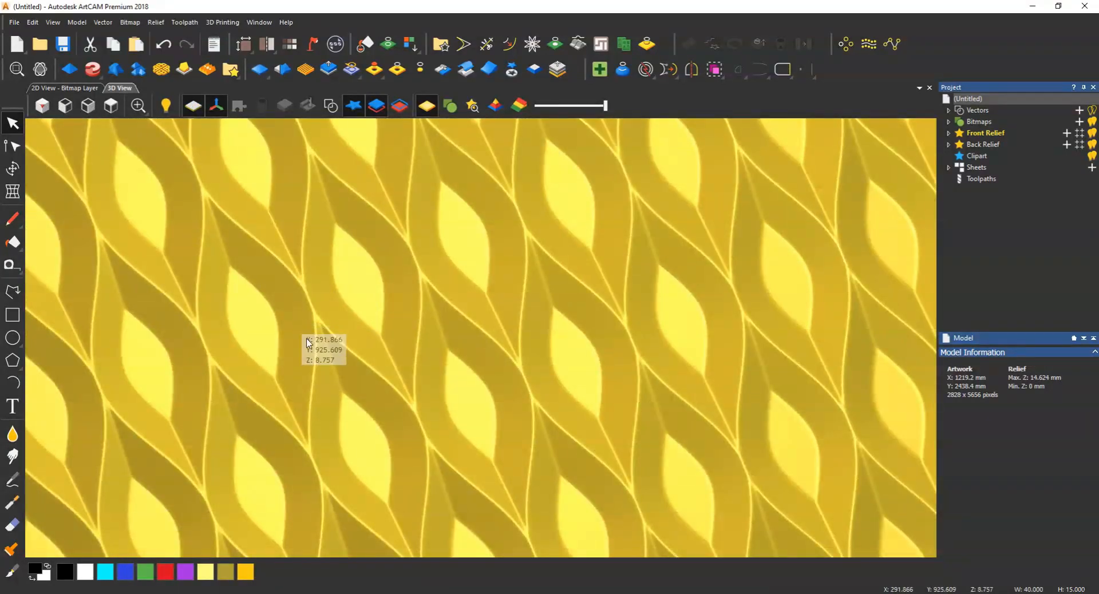
pyautogui.scroll(2, 307, 343)
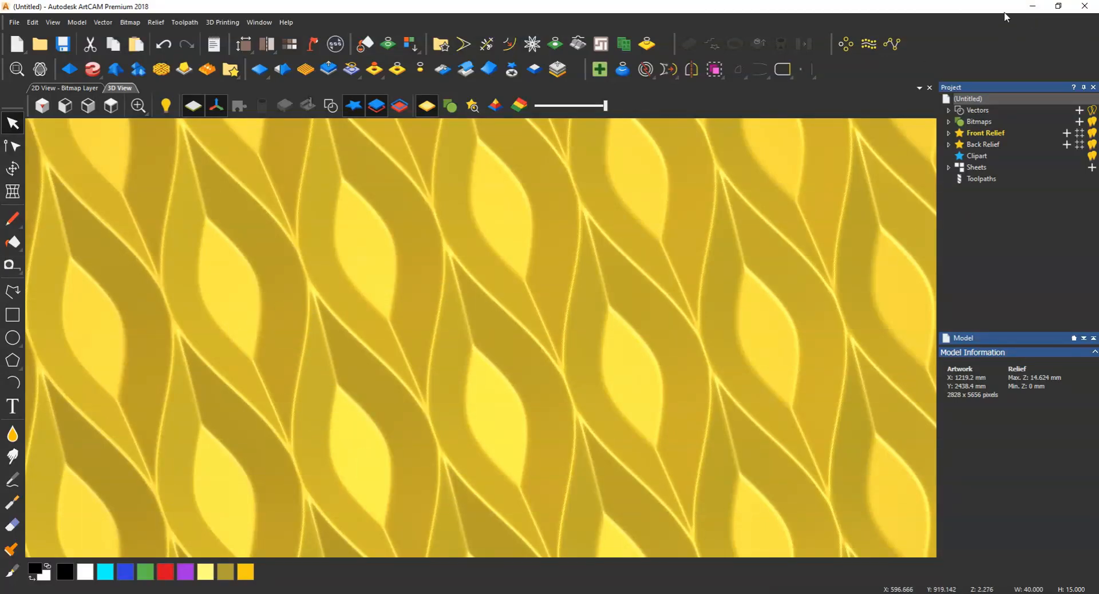
pyautogui.press('F2')
# Draw a slanted line about 21 × 14 mm between two waves and mirror it across its right side as a joined copy, forming a peak.
pyautogui.scroll(3, 459, 265)
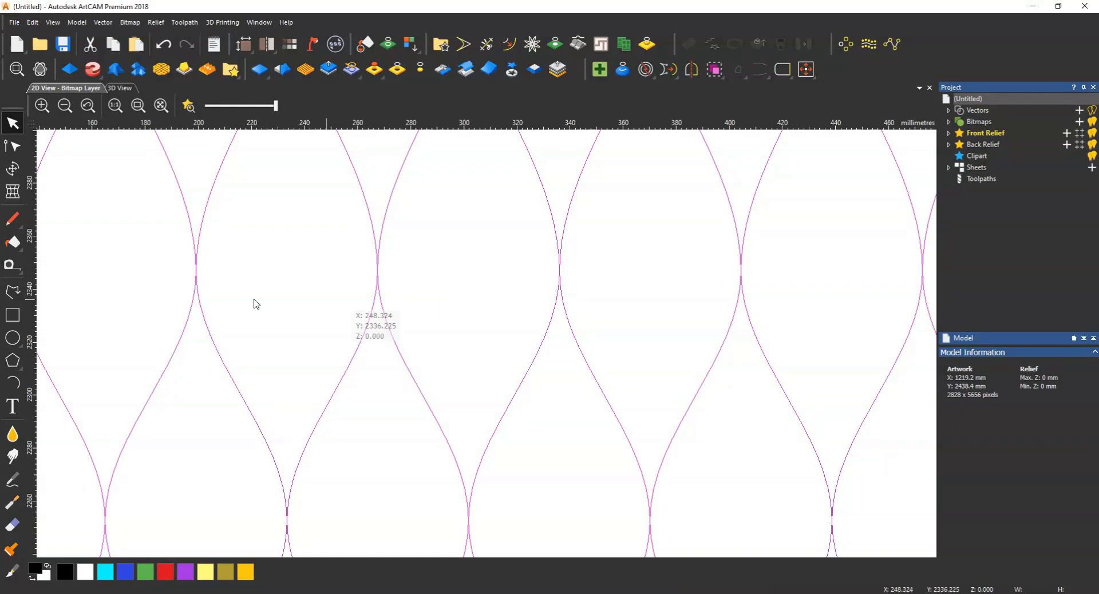
pyautogui.click(8, 297)
pyautogui.click(453, 290)
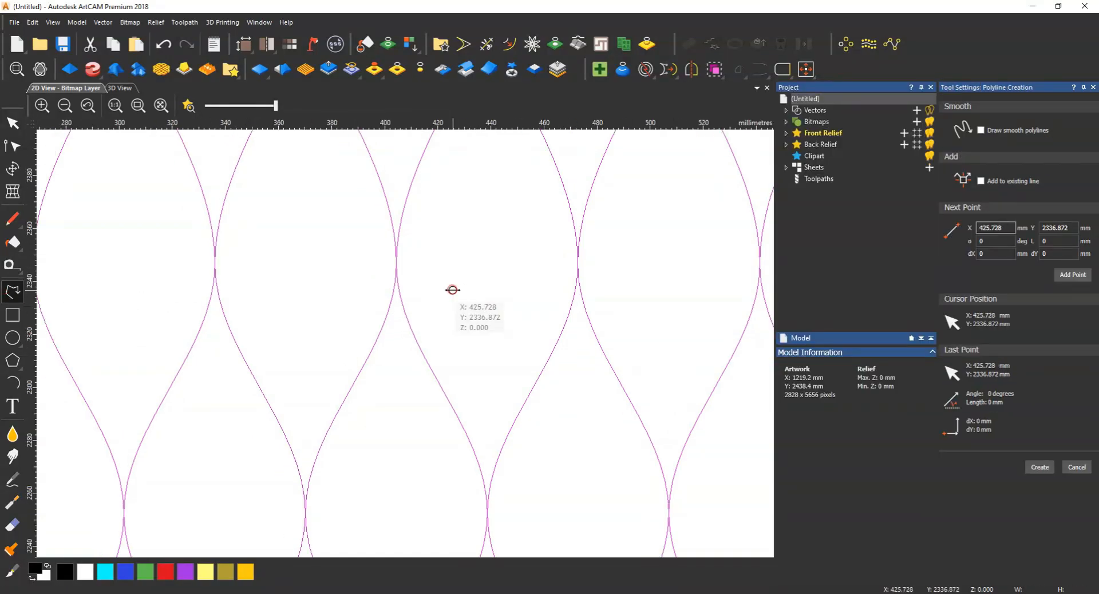
pyautogui.click(508, 252)
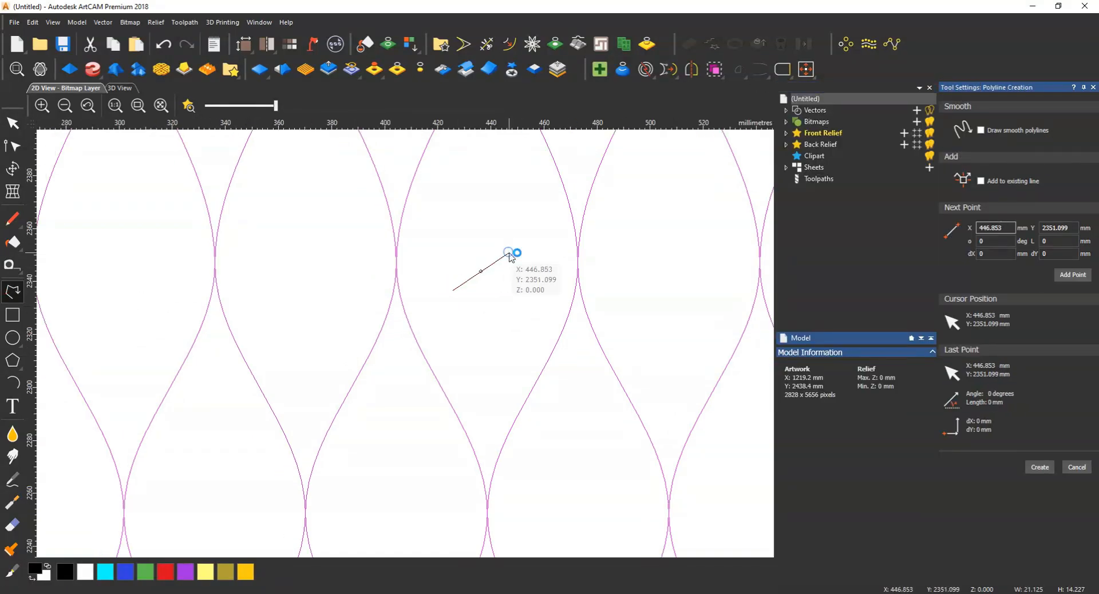
pyautogui.rightClick(508, 251)
pyautogui.click(691, 70)
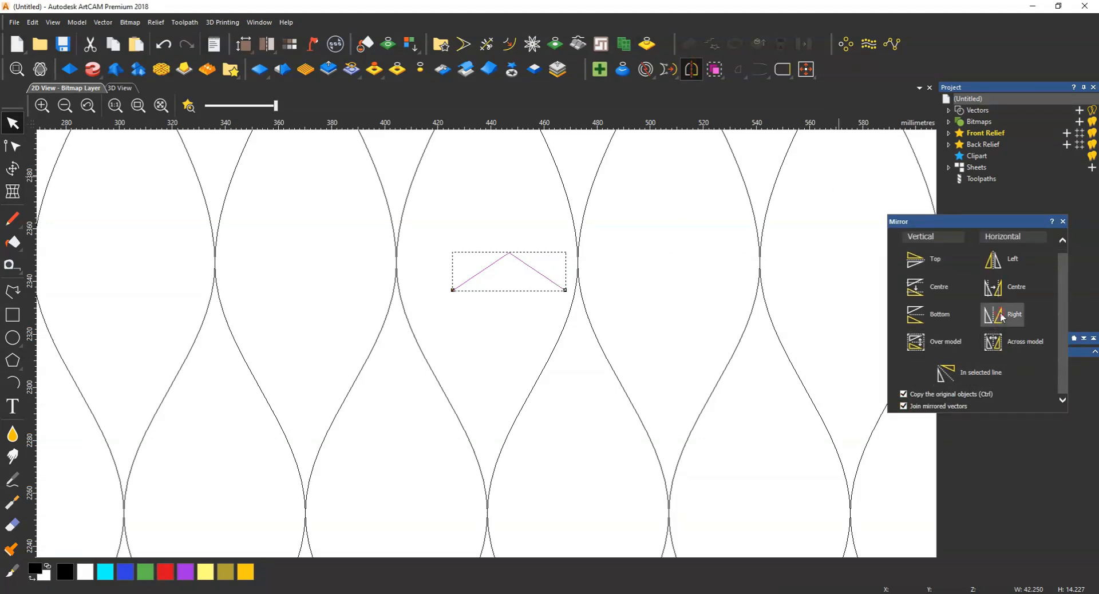
pyautogui.click(1061, 222)
pyautogui.click(527, 299)
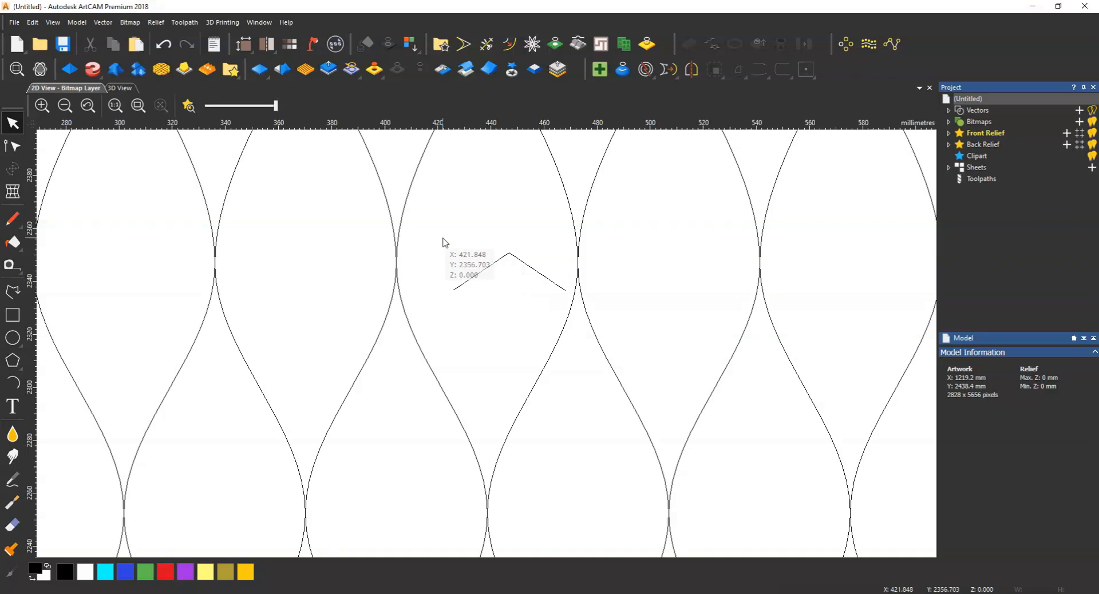
# Move the peak's tip onto a junction between two waves and resize the peak to 40 mm wide and 15 mm high.
pyautogui.moveTo(443, 239); pyautogui.dragTo(625, 345)
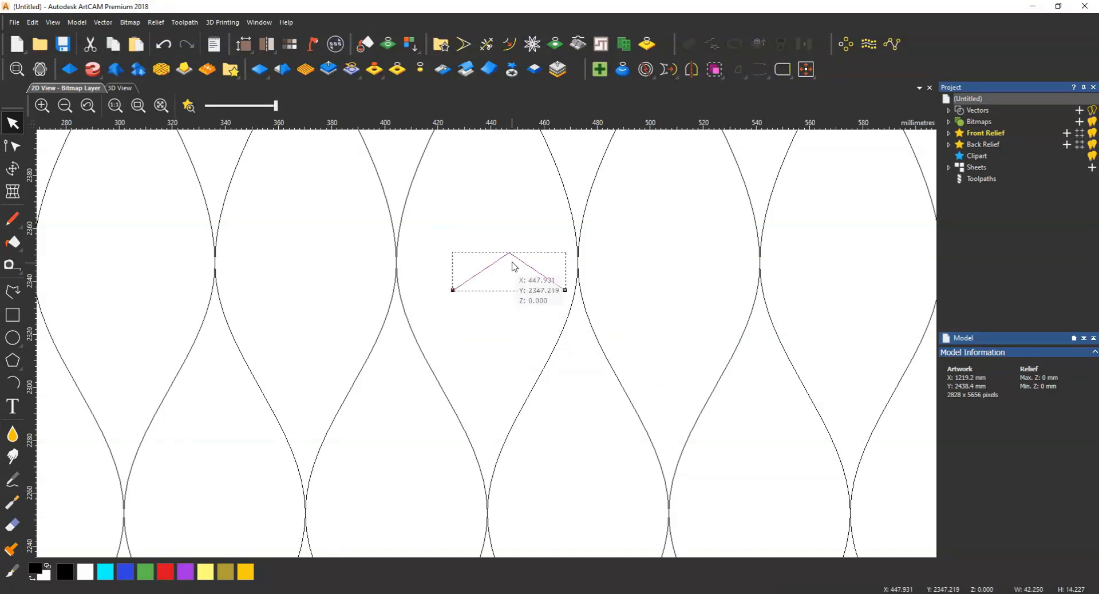
pyautogui.moveTo(507, 252); pyautogui.dragTo(584, 270)
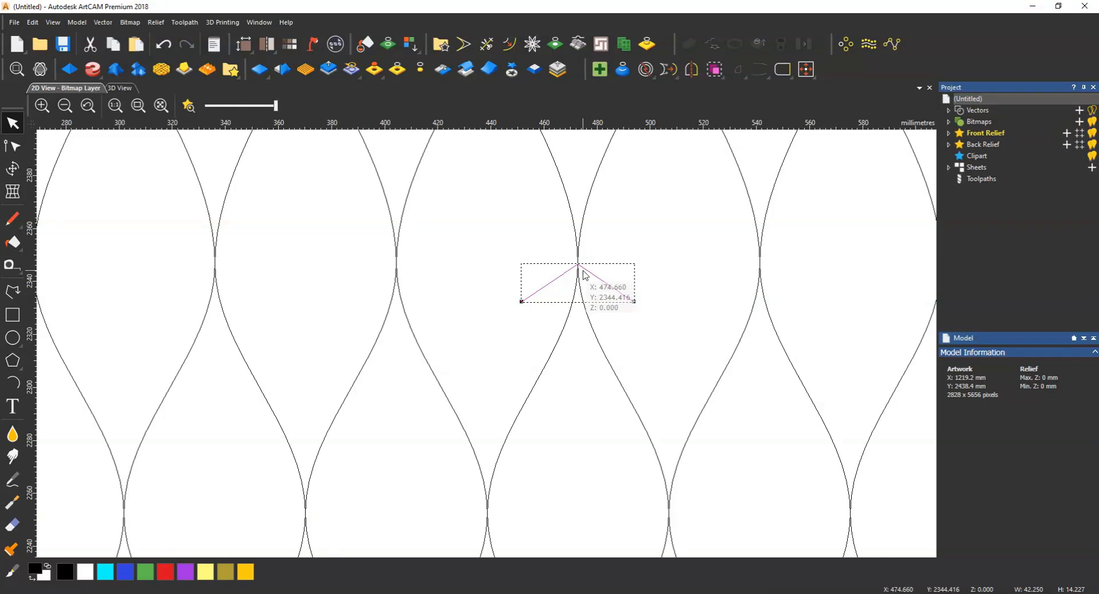
pyautogui.click(584, 274)
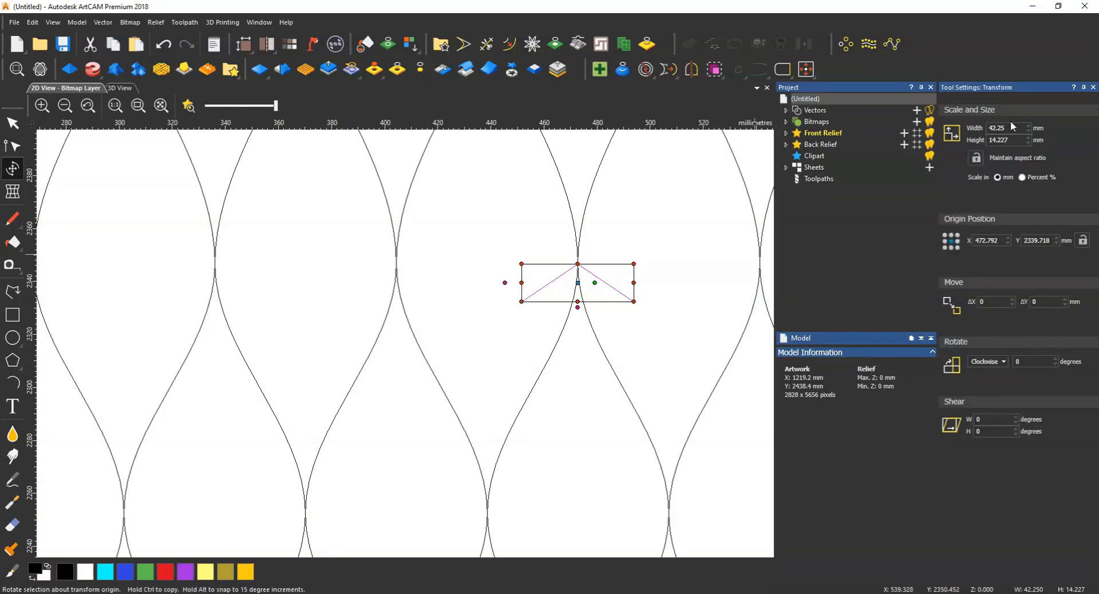
pyautogui.moveTo(1008, 127); pyautogui.dragTo(987, 130)
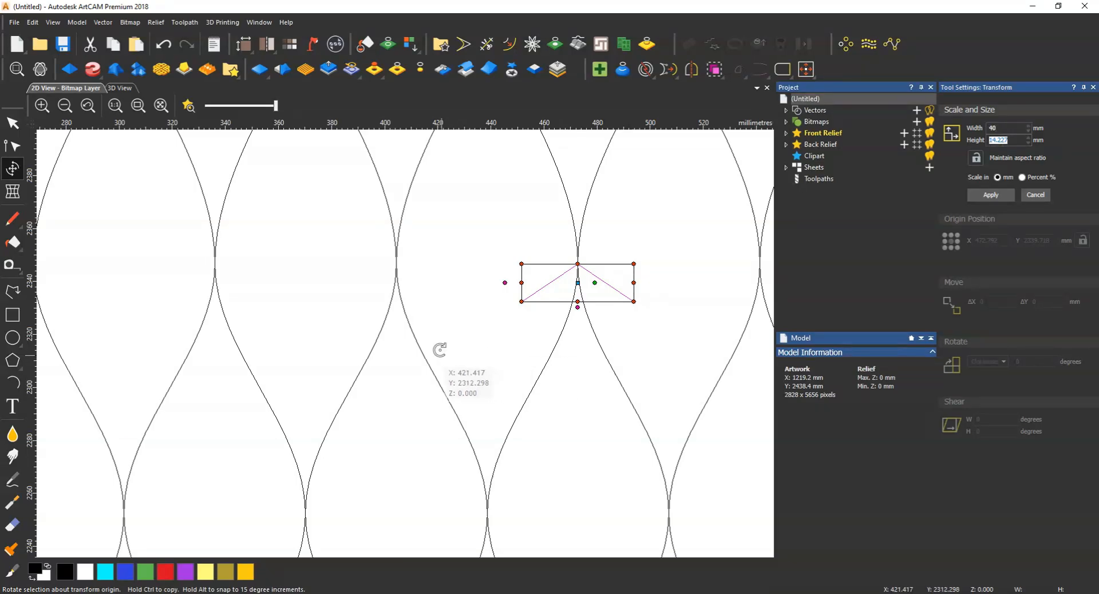
pyautogui.scroll(-2, 438, 343)
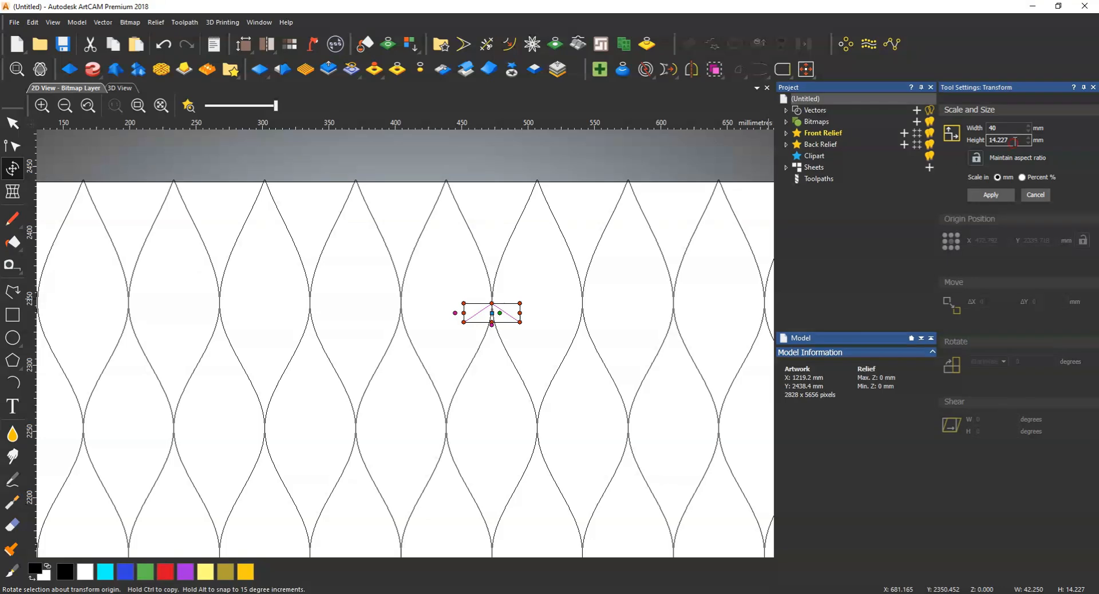
pyautogui.click(989, 195)
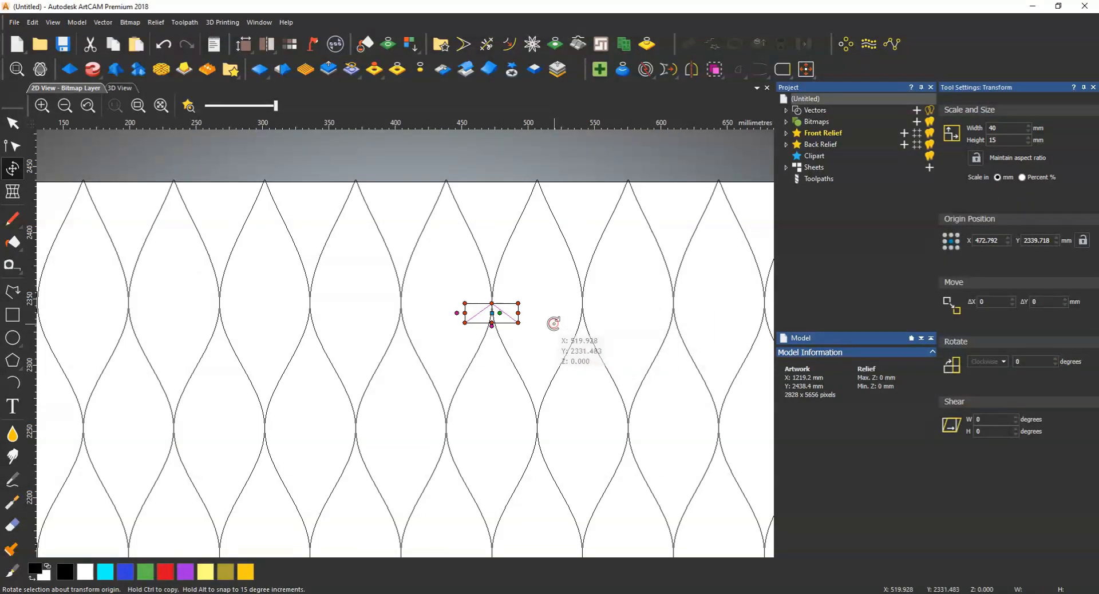
pyautogui.press('Delete')
pyautogui.click(515, 303)
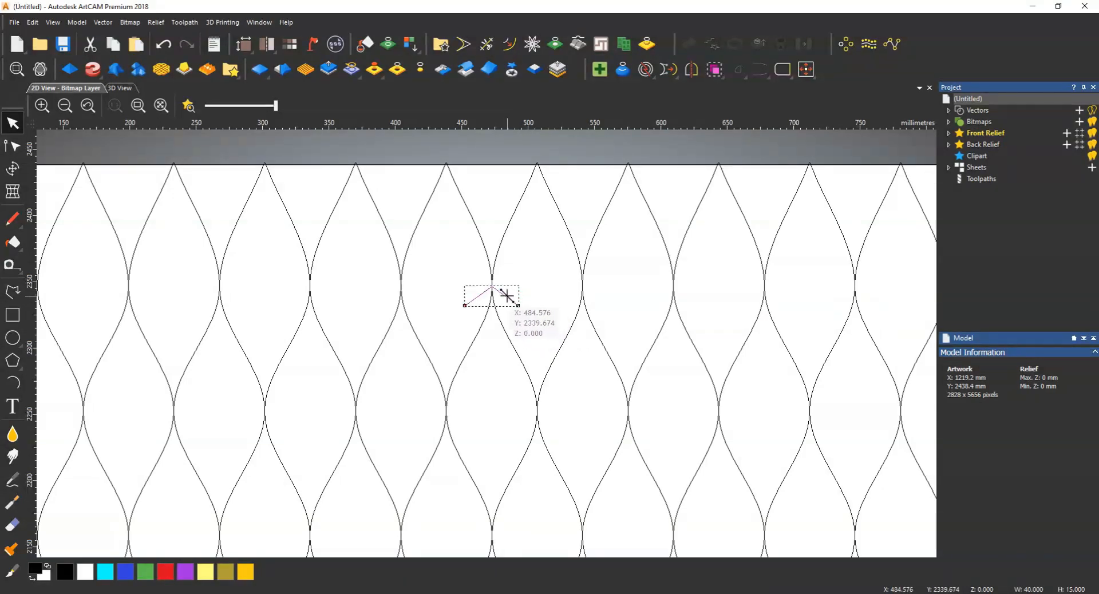
pyautogui.scroll(-1, 498, 297)
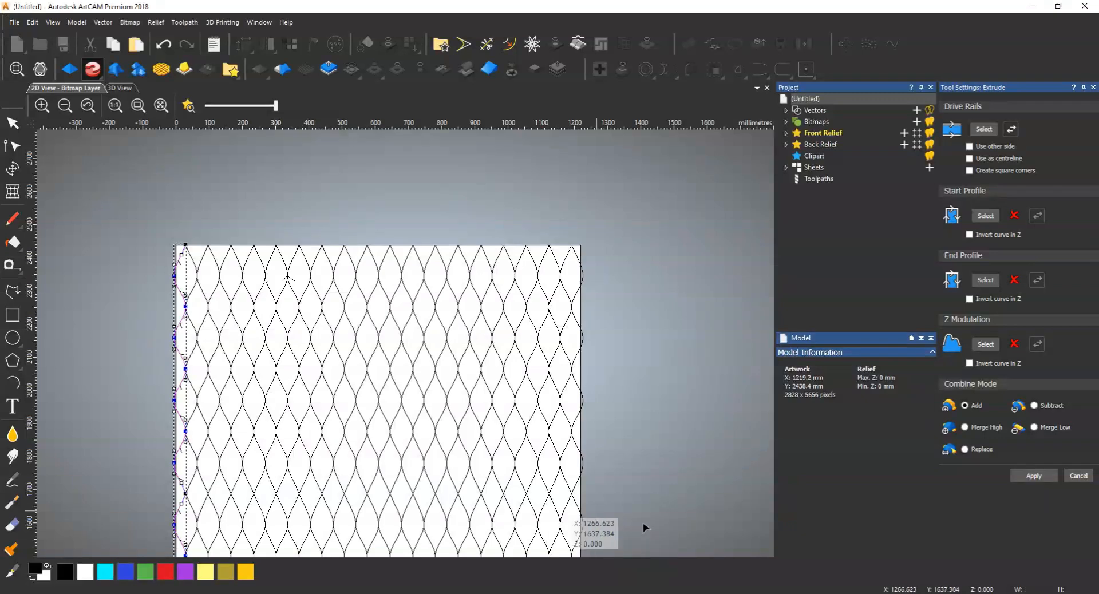
pyautogui.click(1080, 477)
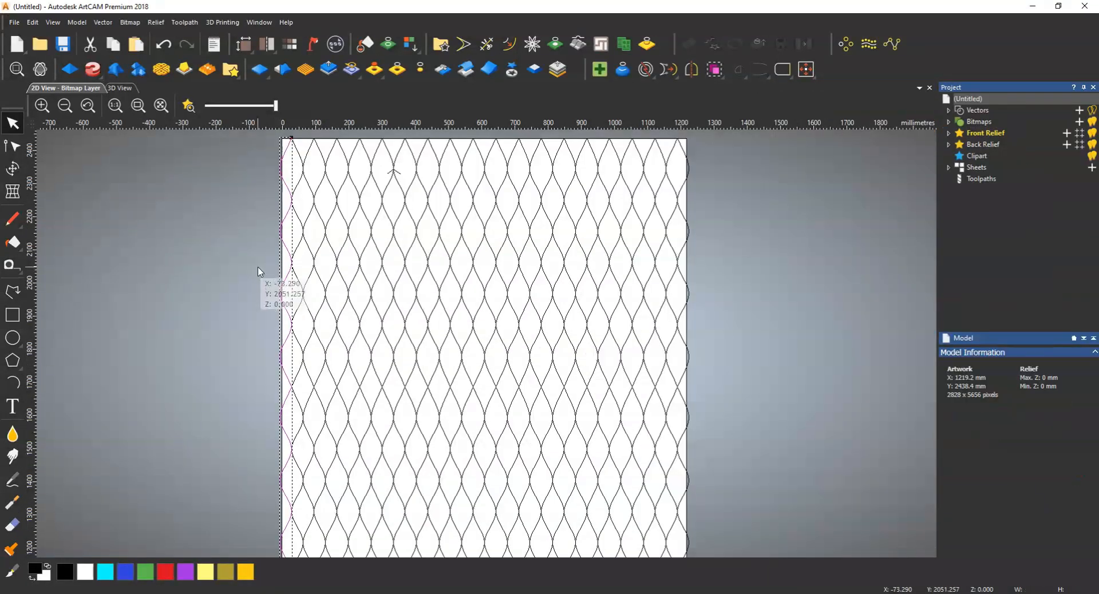
pyautogui.scroll(-1, 309, 212)
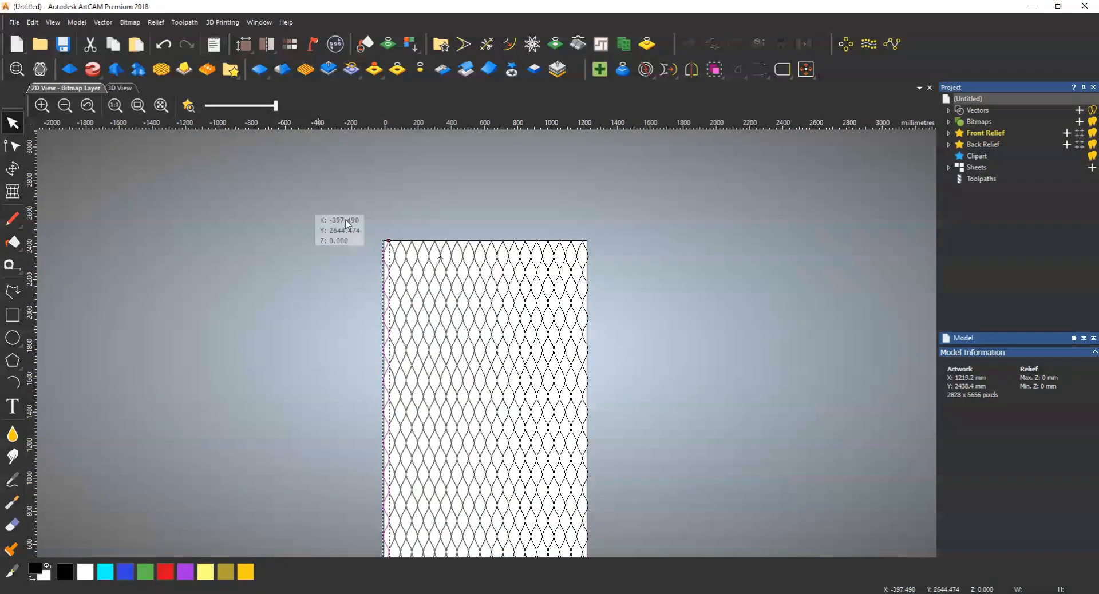
pyautogui.scroll(2, 355, 229)
pyautogui.scroll(1, 379, 239)
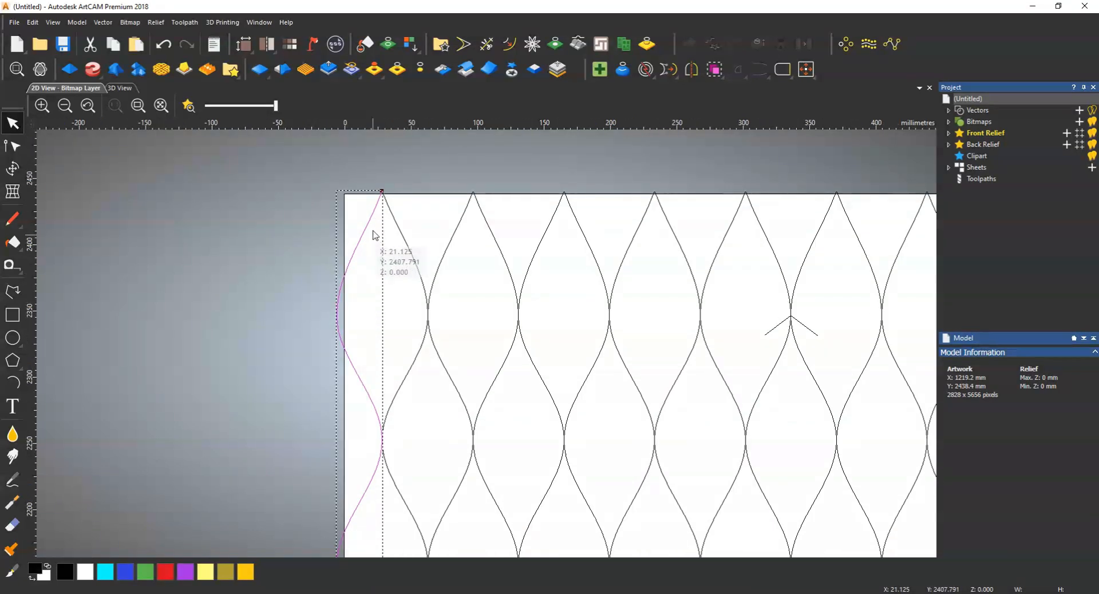
pyautogui.click(92, 70)
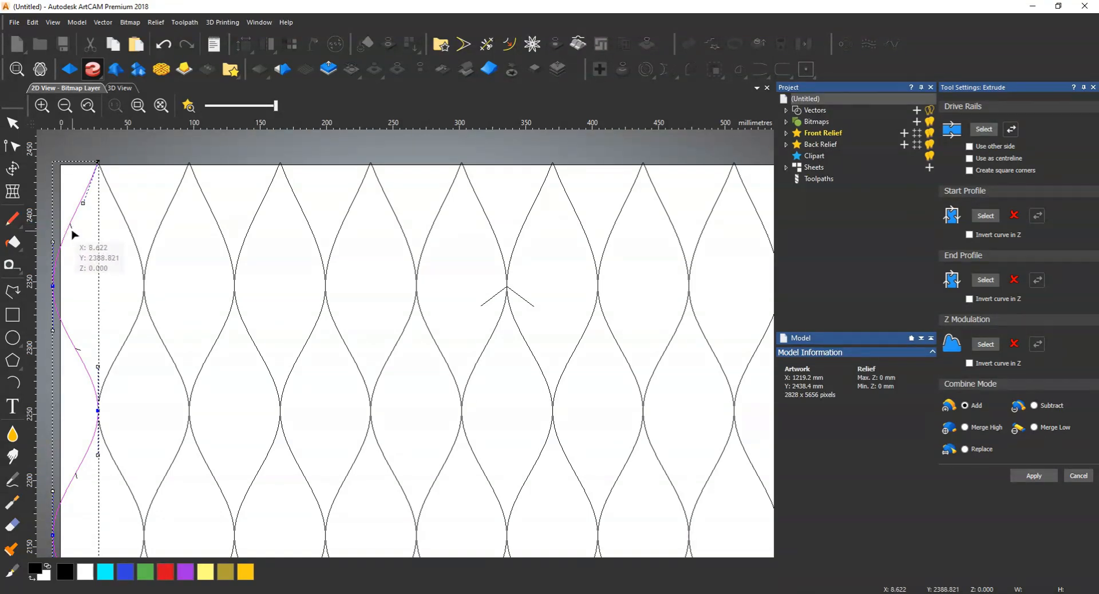
pyautogui.click(1077, 476)
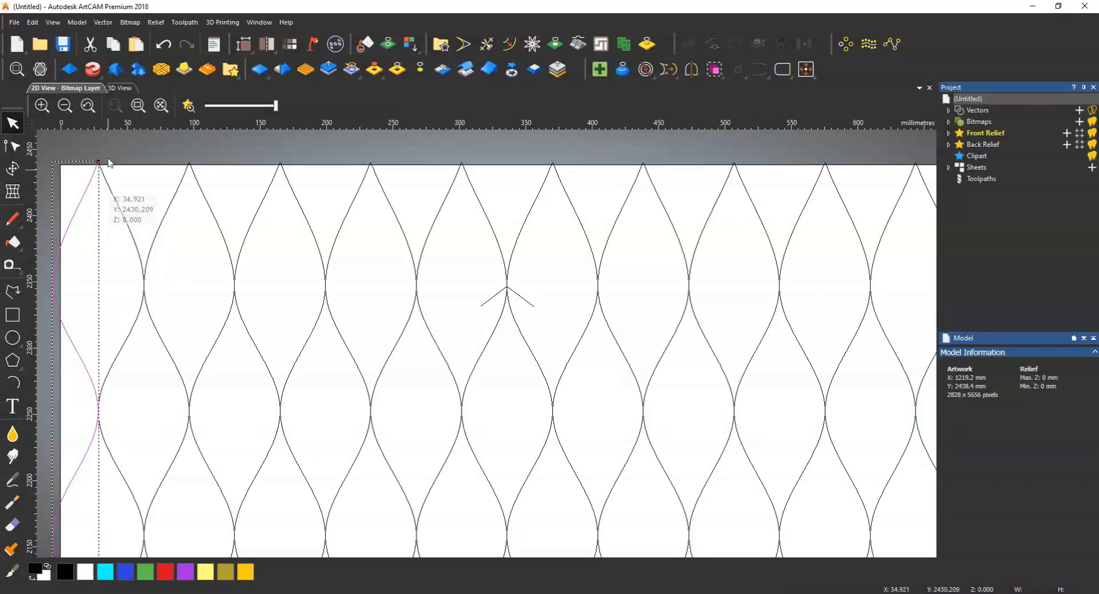
pyautogui.click(94, 232)
# Set up an Extrude relief with the leftmost wave as a centreline drive rail and the peak as the start profile.
pyautogui.click(92, 68)
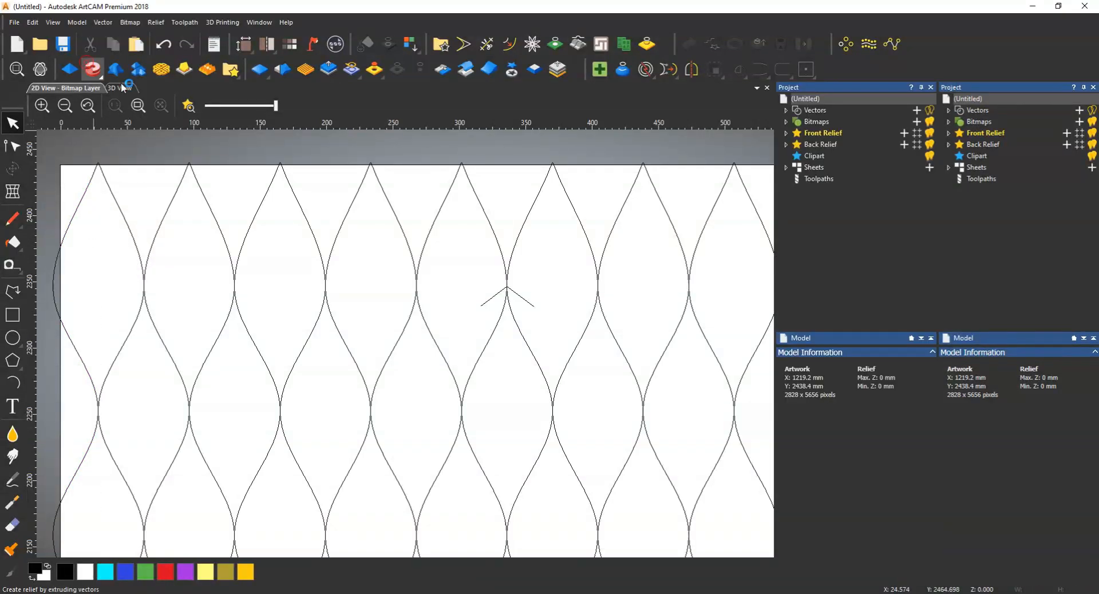
pyautogui.click(87, 184)
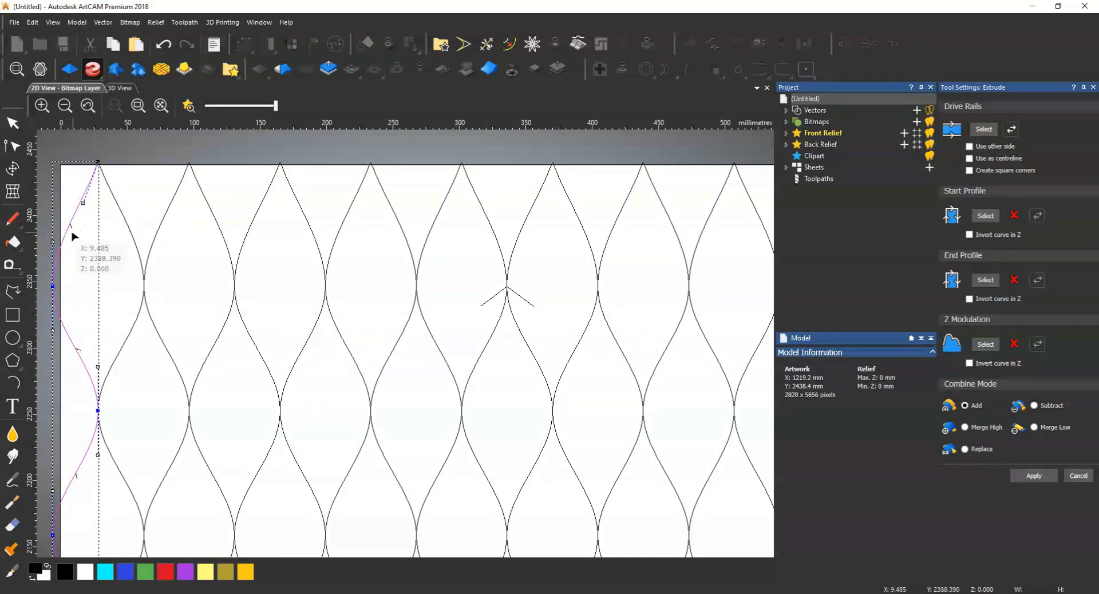
pyautogui.click(969, 147)
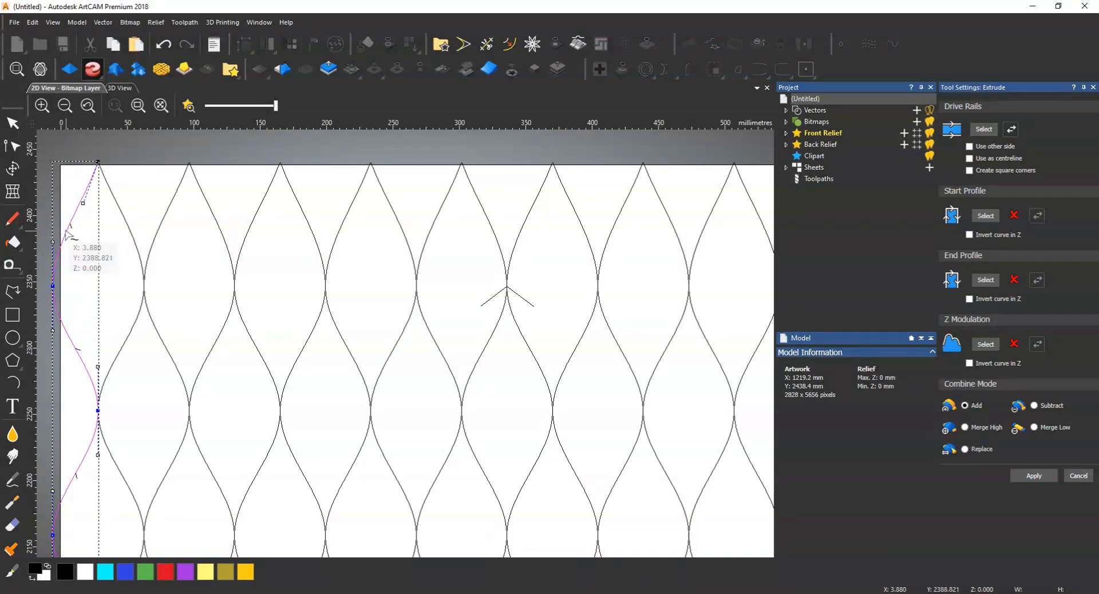
pyautogui.click(969, 158)
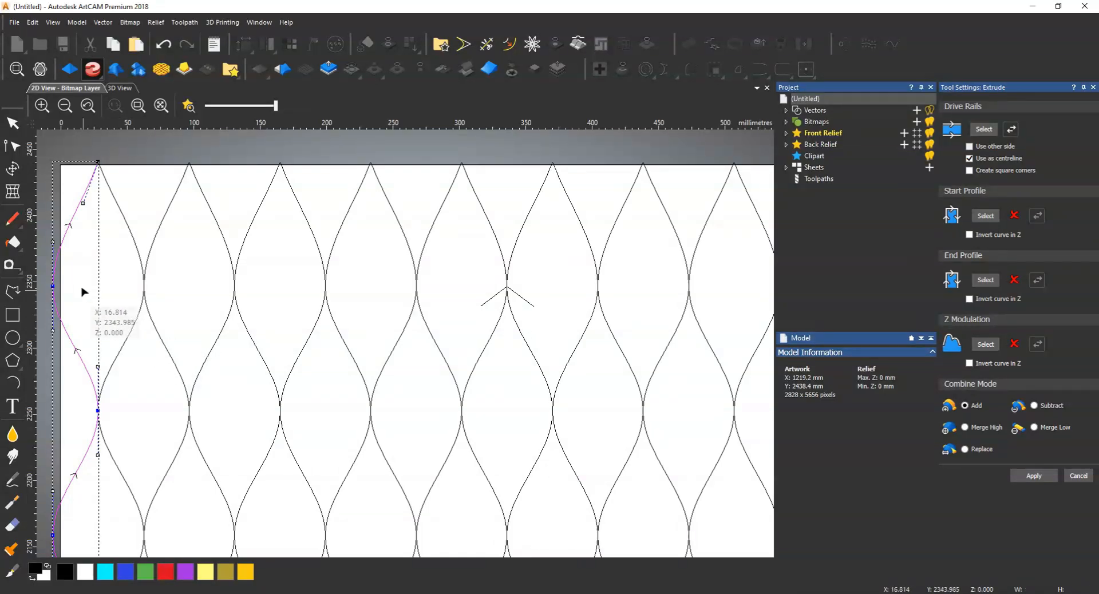
pyautogui.click(528, 303)
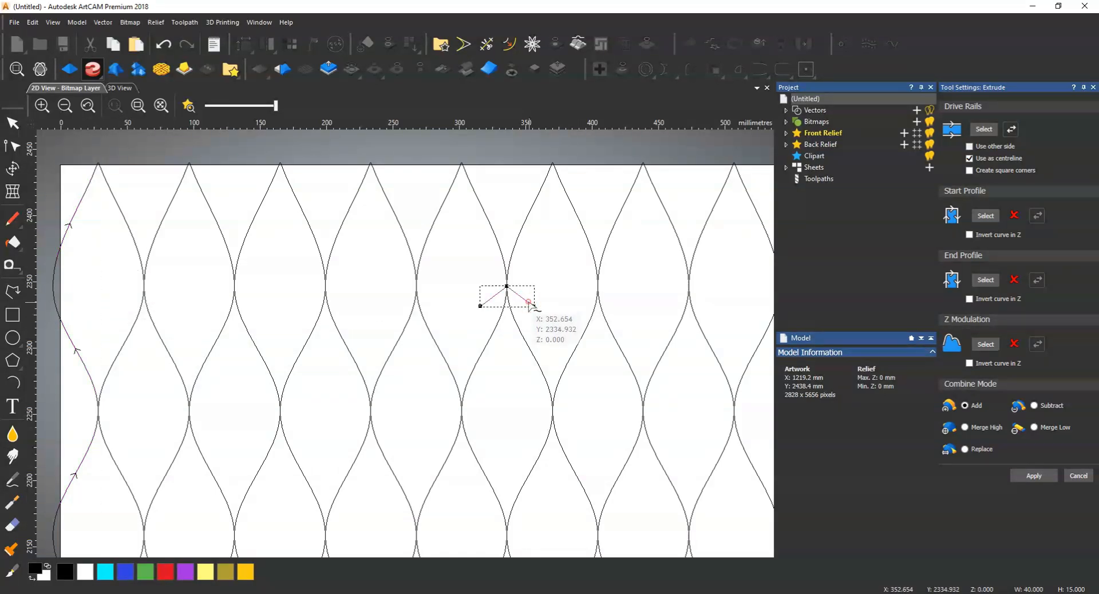
pyautogui.click(979, 218)
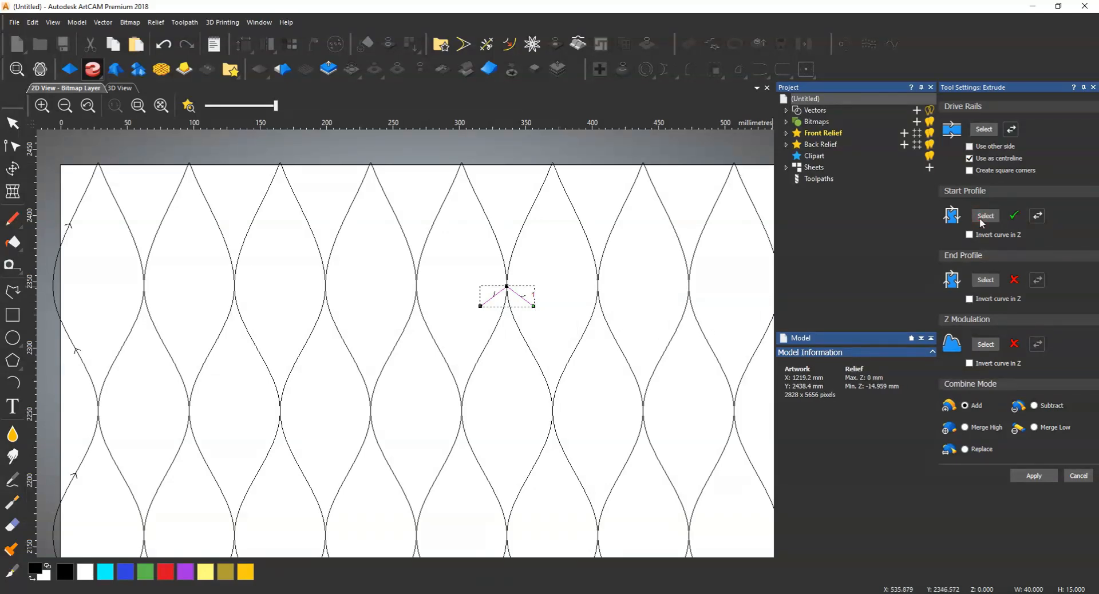
# Invert the start profile in Z, set the combine mode to Merge High, and apply the leftmost wave's extrusion in the 3D view.
pyautogui.click(187, 105)
pyautogui.click(122, 87)
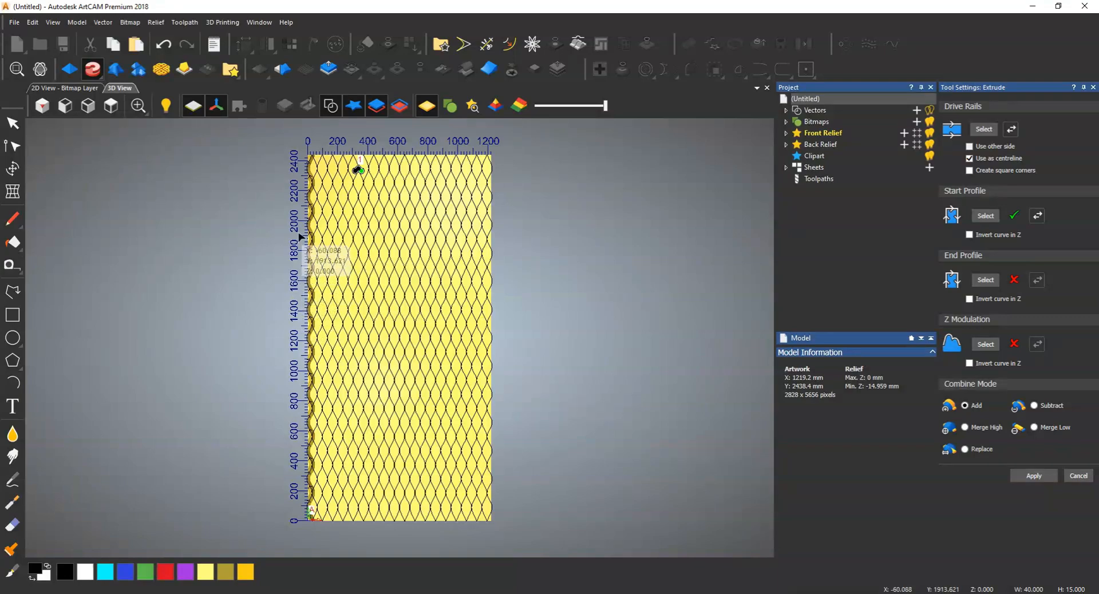
pyautogui.scroll(5, 320, 238)
pyautogui.moveTo(389, 251); pyautogui.dragTo(324, 335)
pyautogui.scroll(2, 356, 300)
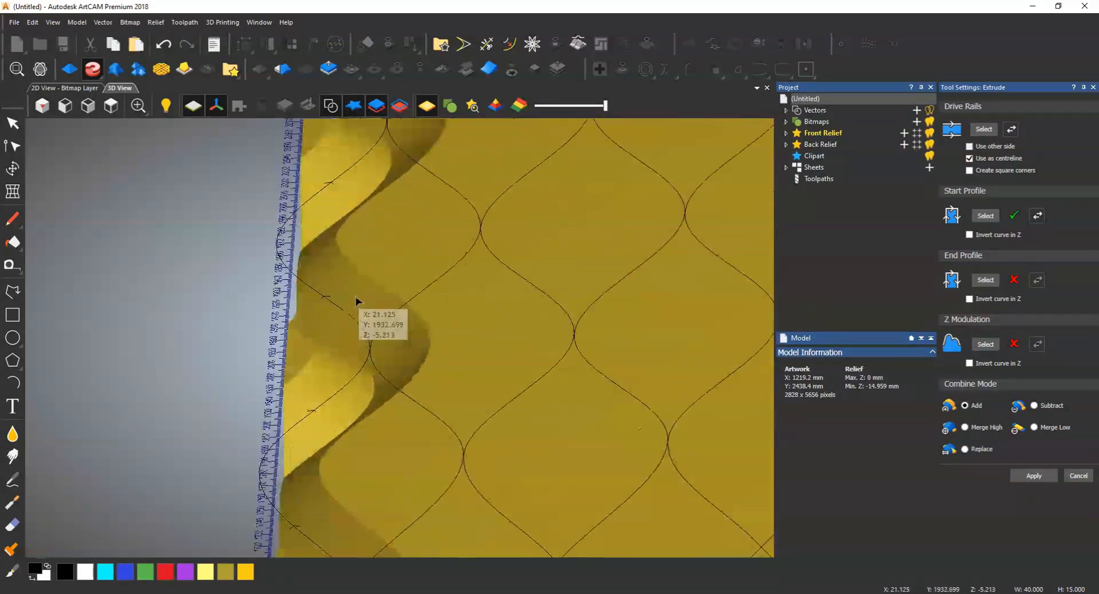
pyautogui.click(968, 234)
pyautogui.click(965, 428)
pyautogui.scroll(-3, 312, 344)
pyautogui.moveTo(312, 344); pyautogui.dragTo(424, 396)
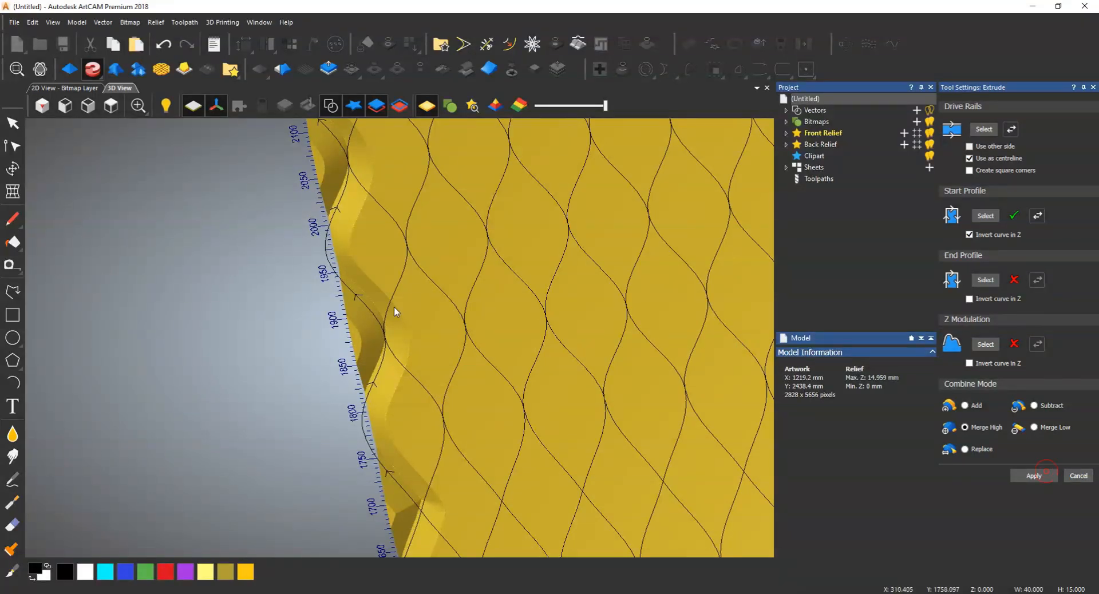
# Extrude the second and third waves from the left as drive rails, using the same peak profile.
pyautogui.click(404, 277)
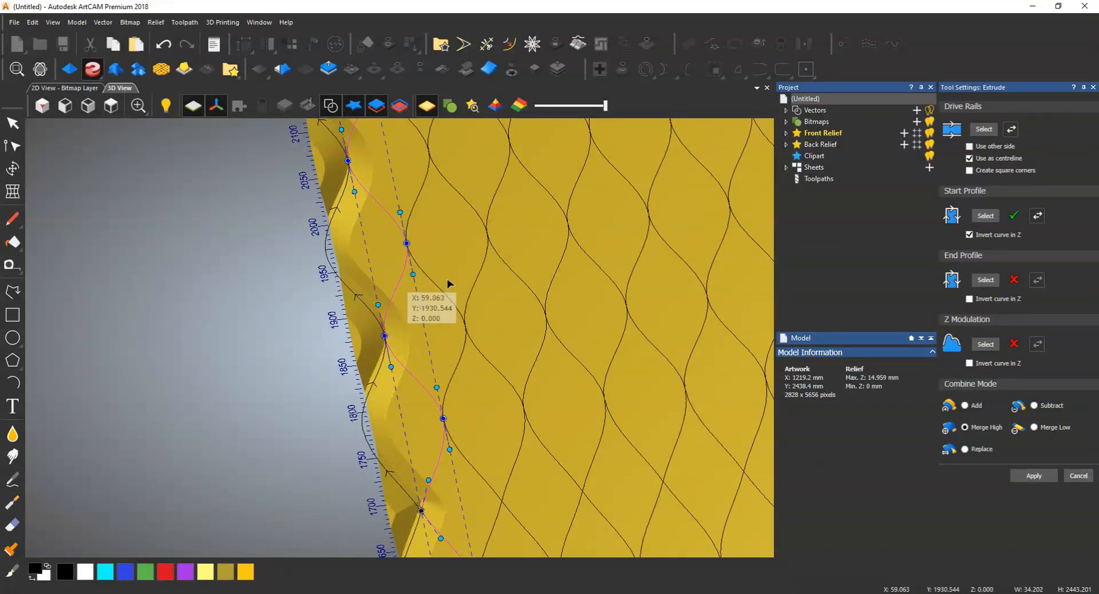
pyautogui.click(983, 130)
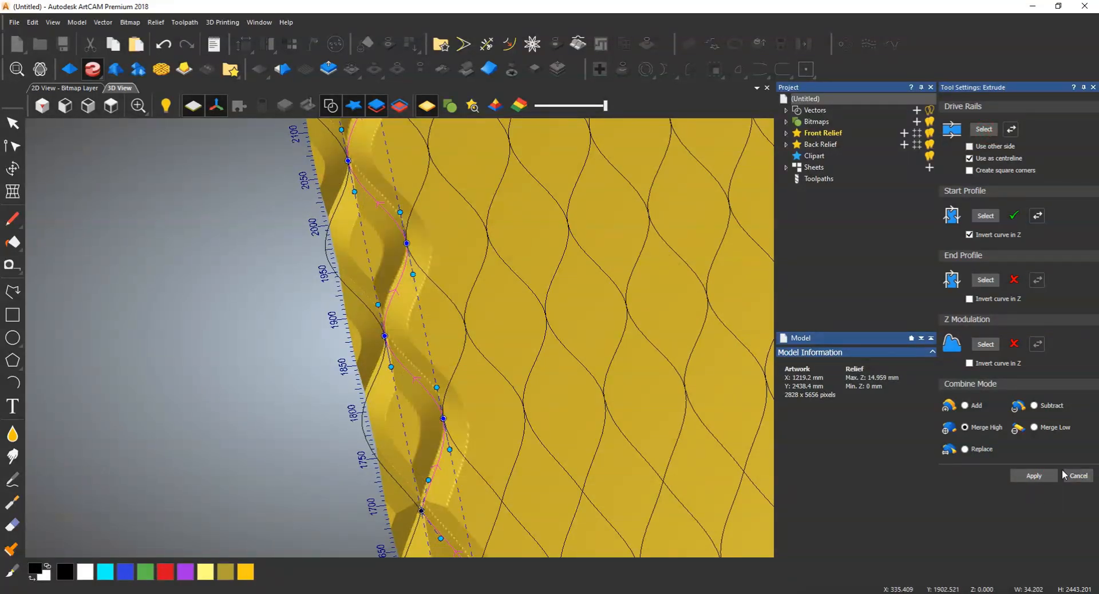
pyautogui.click(445, 299)
pyautogui.click(982, 130)
pyautogui.click(1033, 476)
# Set the fourth wave from the left as the drive rail and apply its extrusion.
pyautogui.scroll(-5, 511, 311)
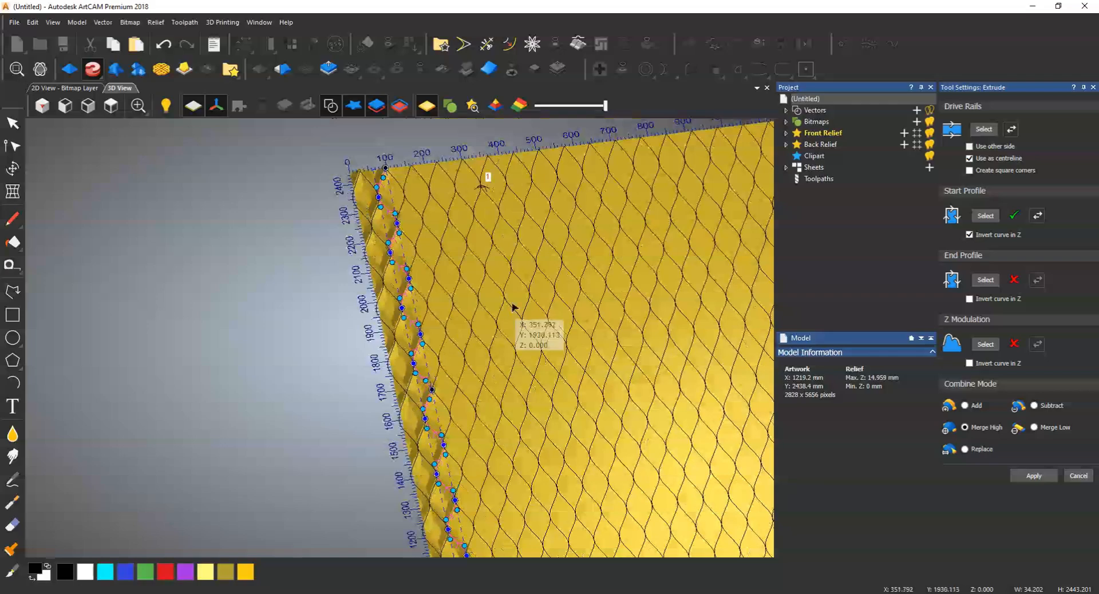
pyautogui.scroll(5, 508, 291)
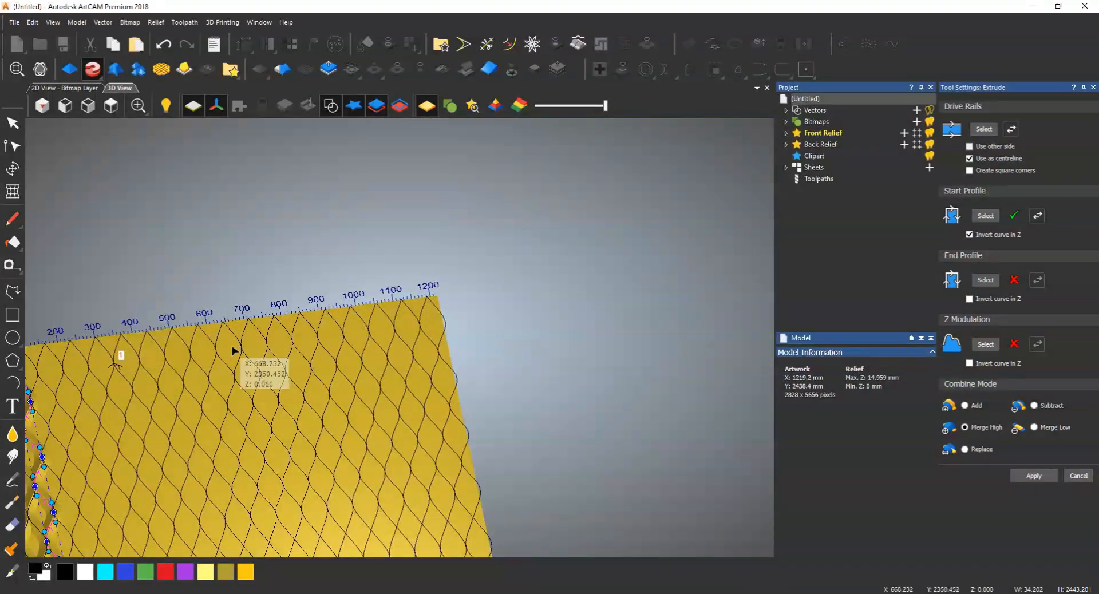
pyautogui.scroll(5, 246, 361)
pyautogui.moveTo(264, 470); pyautogui.dragTo(344, 459)
pyautogui.click(984, 130)
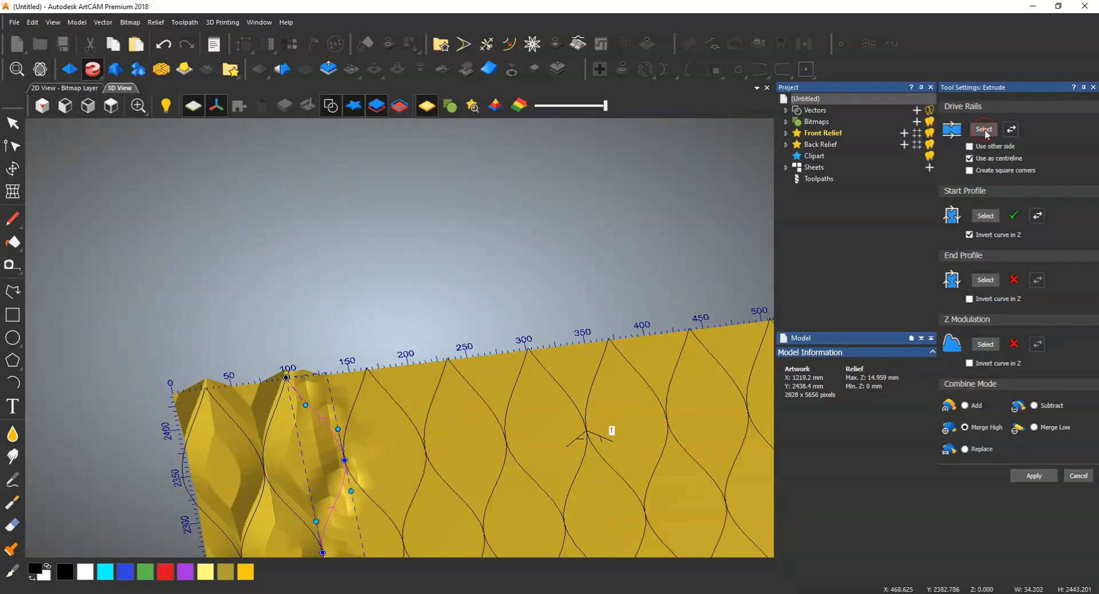
pyautogui.click(1020, 475)
pyautogui.click(358, 400)
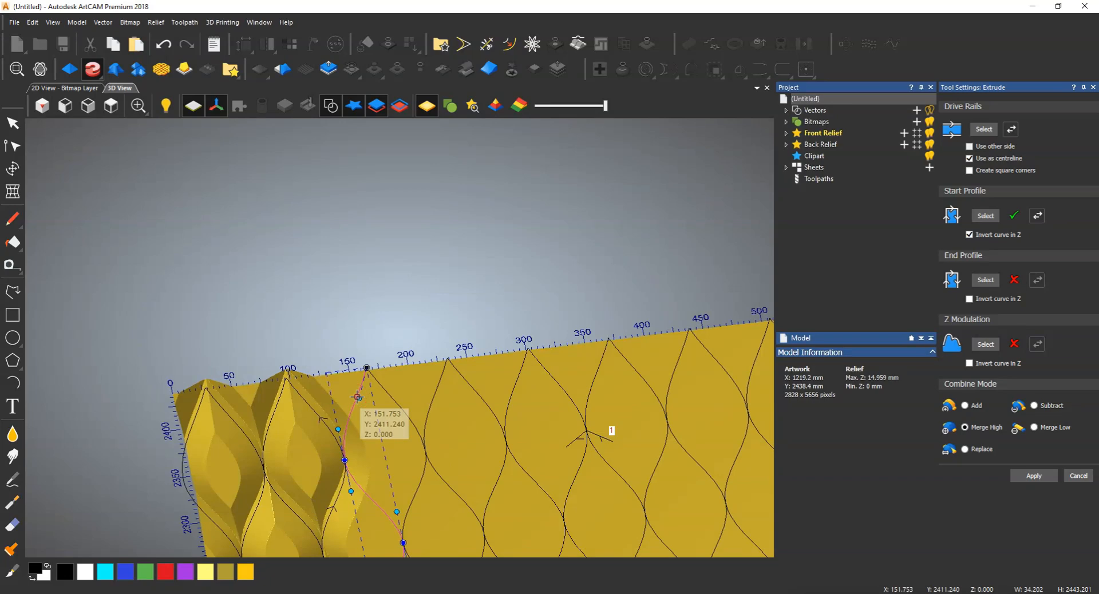
pyautogui.click(988, 129)
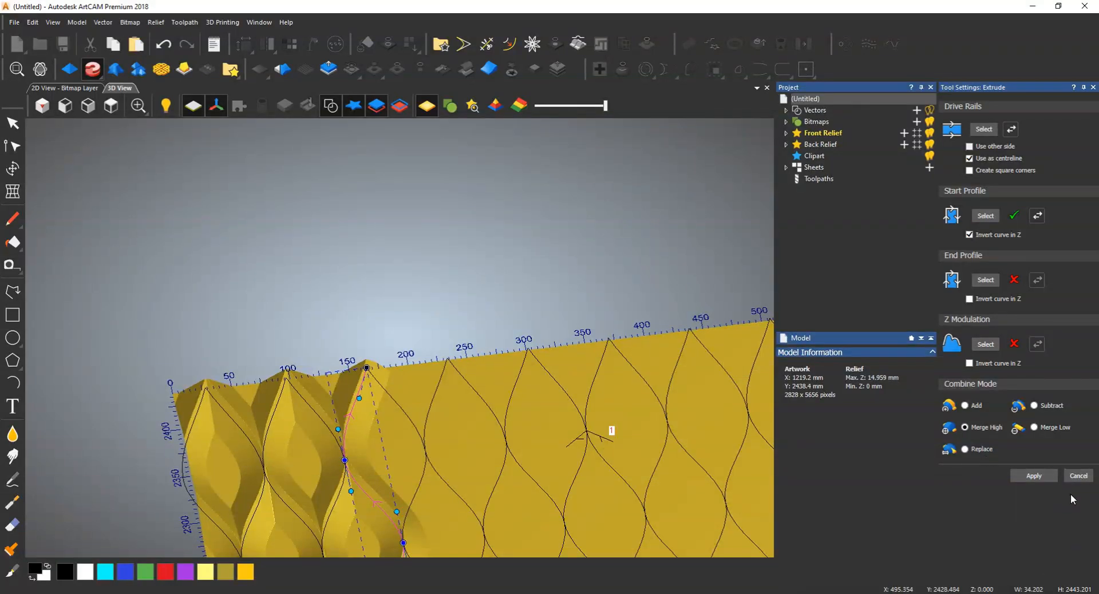
pyautogui.click(1079, 475)
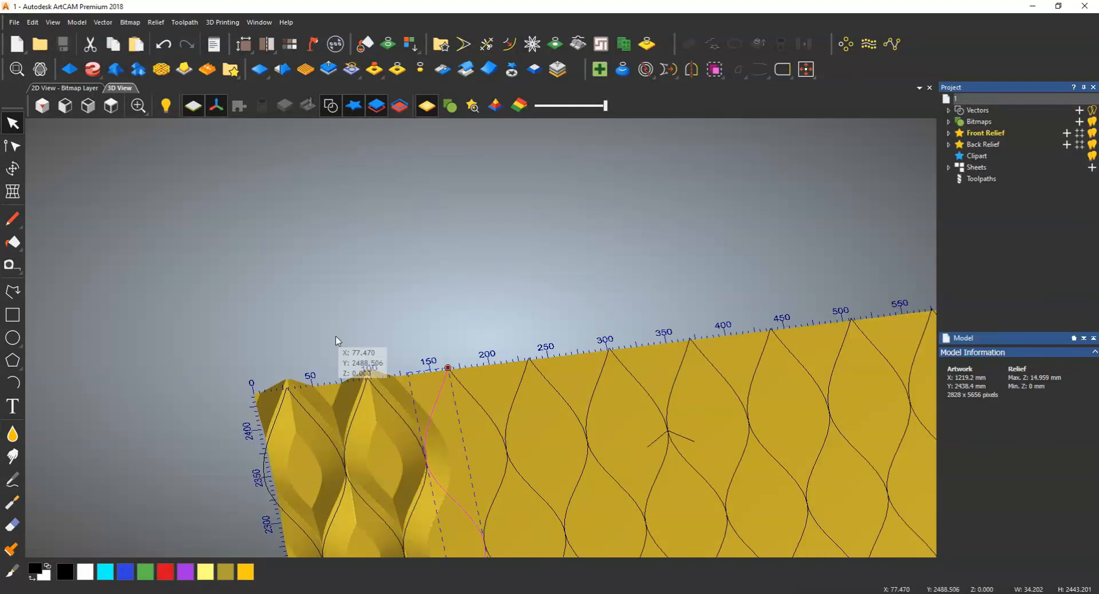
# Restart Extrude on the fifth wave as centreline, with the peak as start profile inverted in Z and the combine mode set to Merge High.
pyautogui.press('e')
pyautogui.click(982, 159)
pyautogui.click(572, 439)
pyautogui.click(985, 216)
pyautogui.click(972, 234)
pyautogui.click(966, 427)
# Extrude the following waves one by one with the same profile, up to the one ending at about X 405 mm.
pyautogui.click(403, 417)
pyautogui.moveTo(401, 424); pyautogui.dragTo(300, 257, button='middle')
pyautogui.click(111, 106)
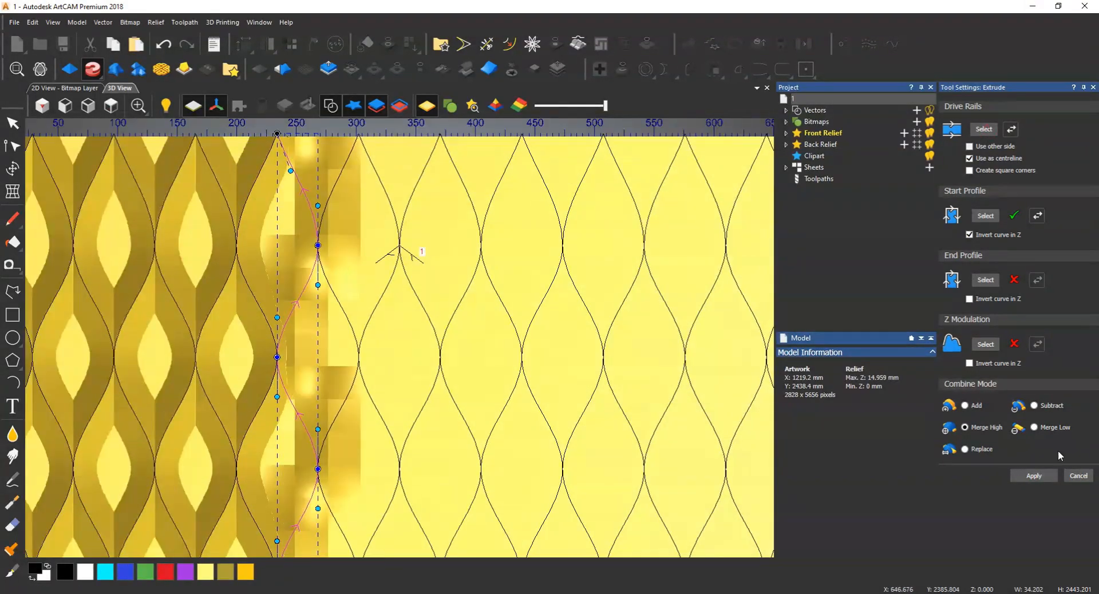
pyautogui.click(1034, 475)
pyautogui.click(371, 170)
pyautogui.click(422, 171)
pyautogui.click(1034, 475)
pyautogui.click(448, 160)
pyautogui.click(1034, 475)
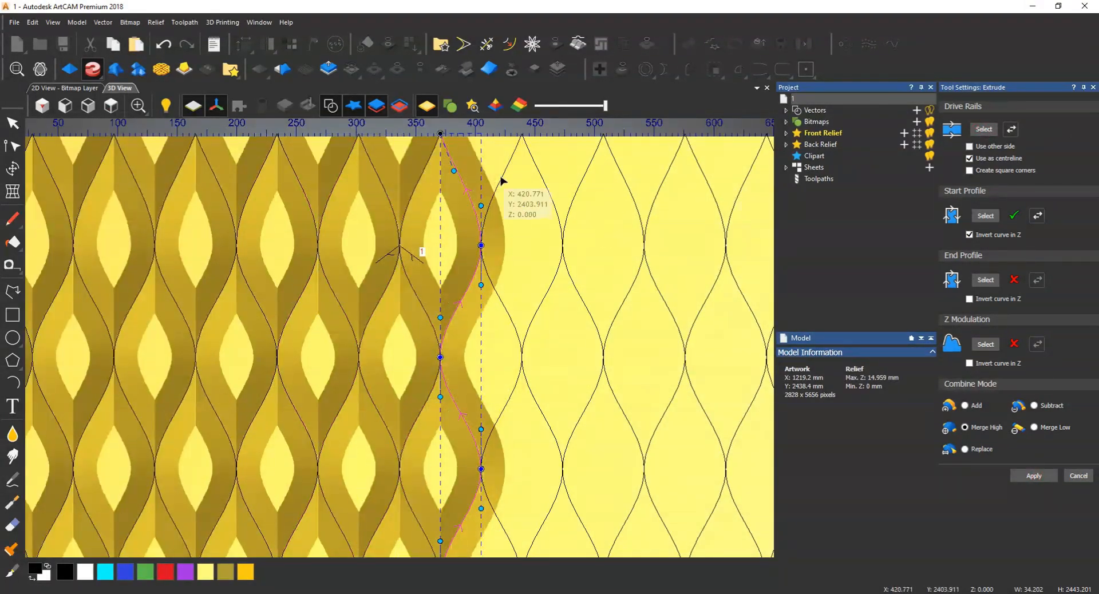
# Continue extruding each following wave as the drive rail, up to the one ending at about X 575 mm.
pyautogui.click(501, 179)
pyautogui.click(540, 174)
pyautogui.click(983, 129)
pyautogui.click(1034, 475)
pyautogui.click(582, 174)
pyautogui.click(982, 129)
pyautogui.click(1033, 475)
pyautogui.click(623, 177)
pyautogui.click(983, 129)
pyautogui.click(1033, 476)
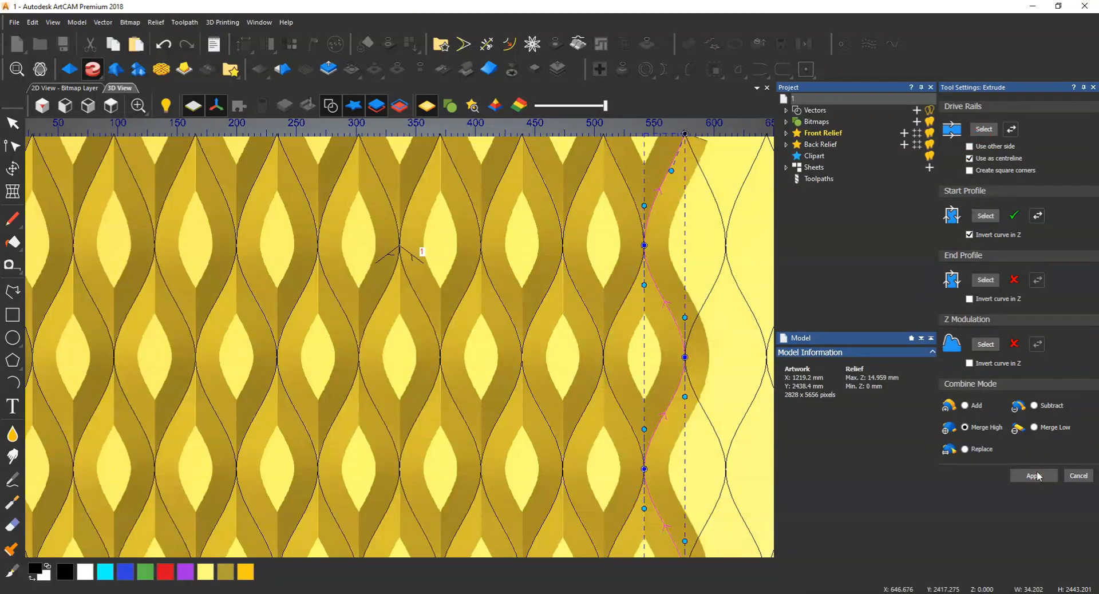
# Extrude the next waves across the panel with the same settings, up to the one ending at about X 815 mm.
pyautogui.click(747, 178)
pyautogui.click(1033, 476)
pyautogui.scroll(-3, 183, 343)
pyautogui.click(426, 289)
pyautogui.click(1034, 475)
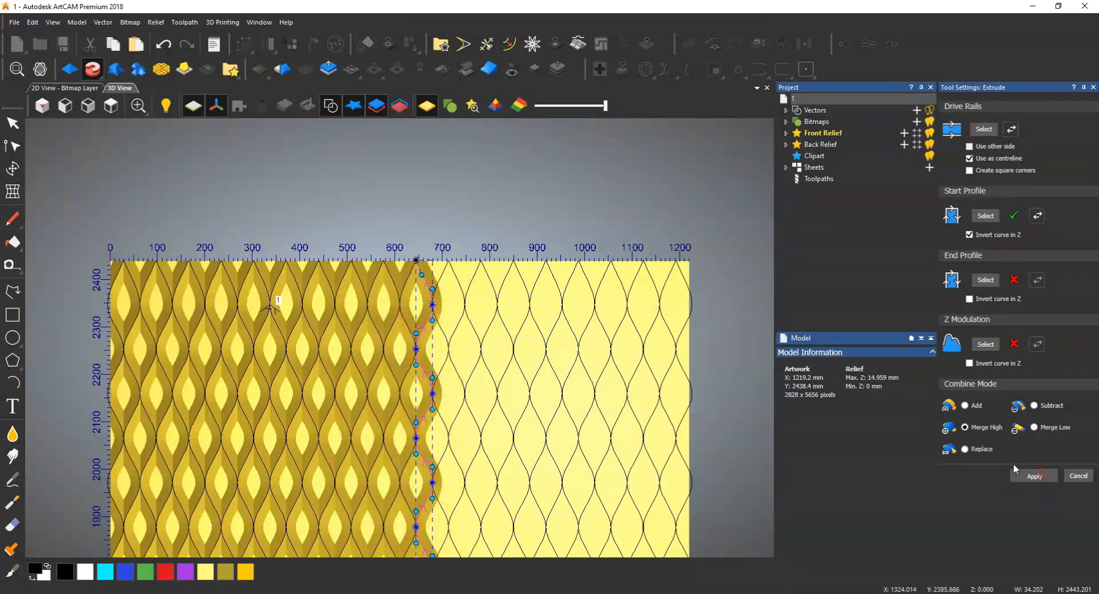
pyautogui.click(439, 287)
pyautogui.click(1033, 475)
pyautogui.click(461, 286)
pyautogui.click(1034, 476)
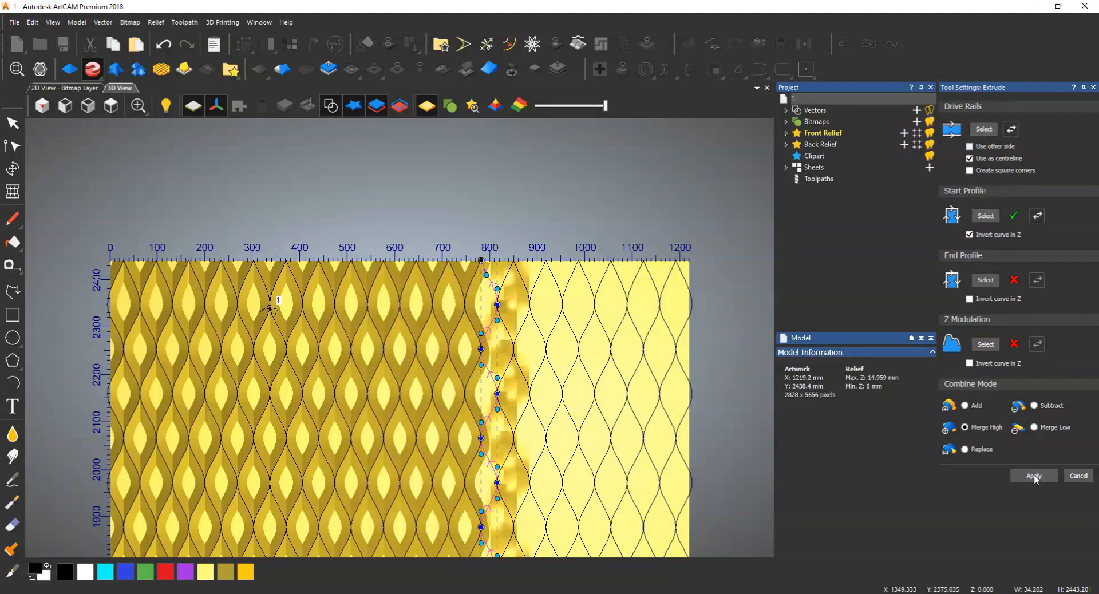
# Extrude the next waves with the same profile and settings, up to the one ending at about X 985 mm.
pyautogui.click(984, 128)
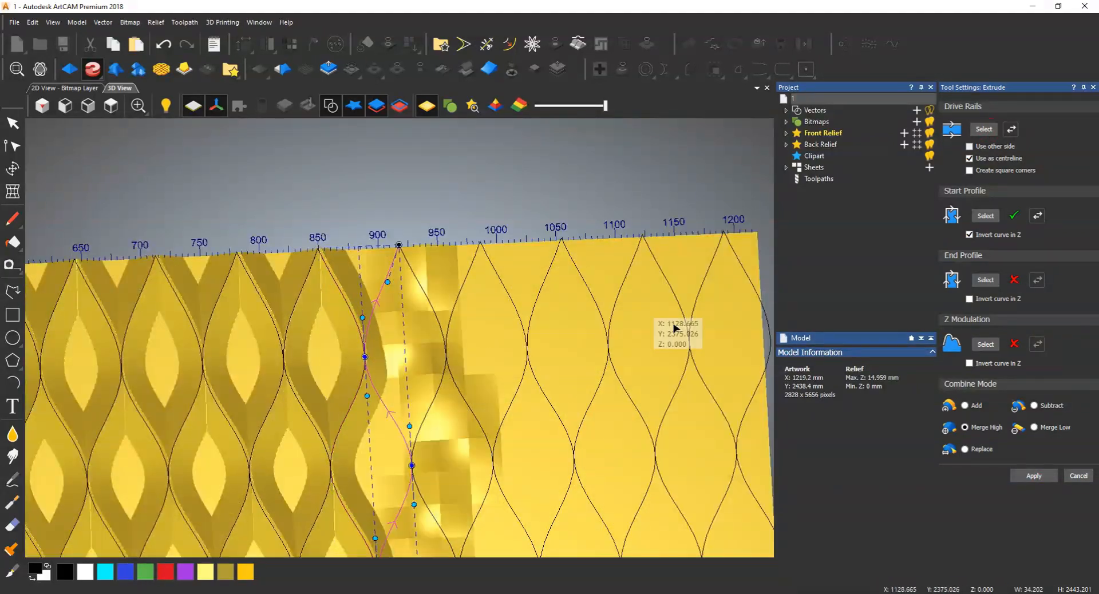
pyautogui.click(1033, 476)
pyautogui.click(426, 412)
pyautogui.click(983, 129)
pyautogui.click(1033, 476)
pyautogui.click(480, 432)
pyautogui.click(984, 129)
# Extrude the remaining waves one by one as drive rails, up to the one ending at about X 1190 mm.
pyautogui.click(543, 283)
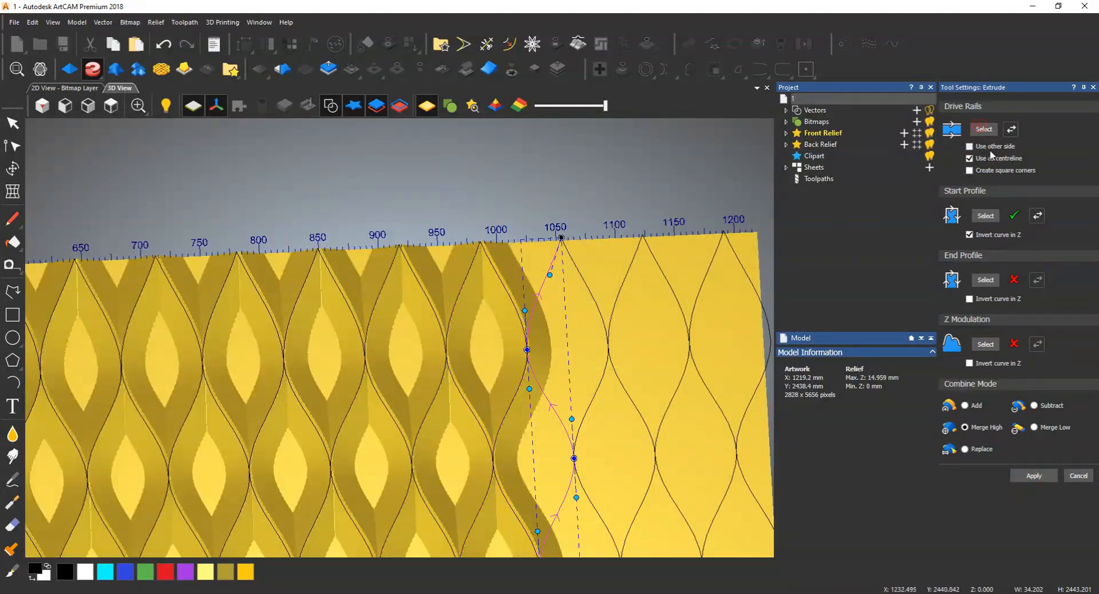
pyautogui.click(984, 129)
pyautogui.click(587, 286)
pyautogui.scroll(-2, 694, 288)
pyautogui.click(503, 298)
pyautogui.click(984, 129)
pyautogui.click(1033, 475)
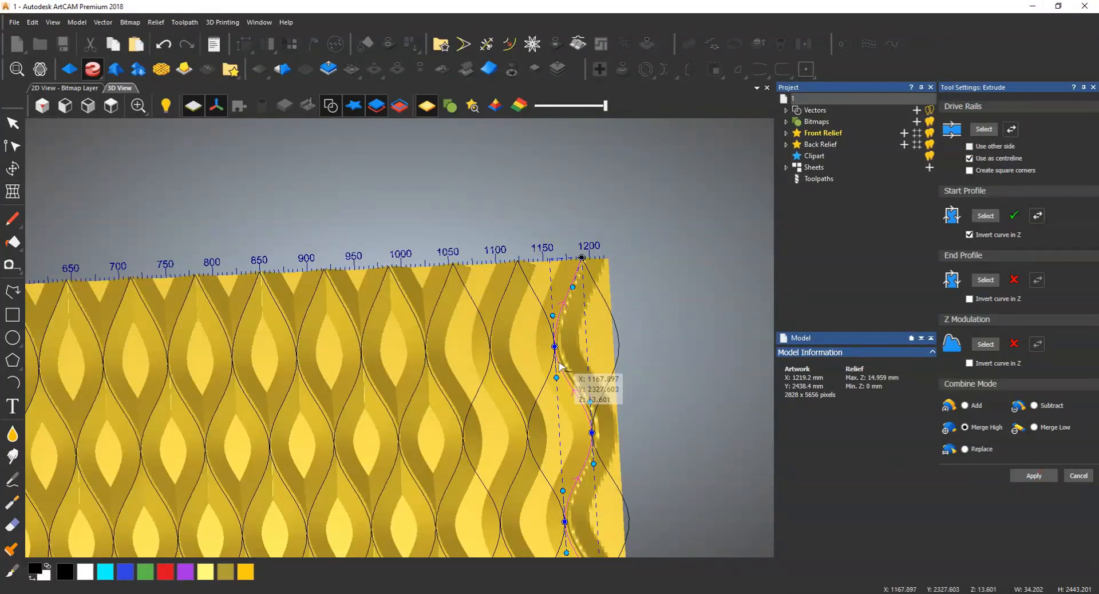
pyautogui.scroll(-2, 572, 291)
pyautogui.click(1033, 476)
# Extrude the wave that starts at about X 1055 mm and bows towards X 1100 mm, and finish Extrude.
pyautogui.click(457, 286)
pyautogui.click(983, 129)
pyautogui.click(1033, 478)
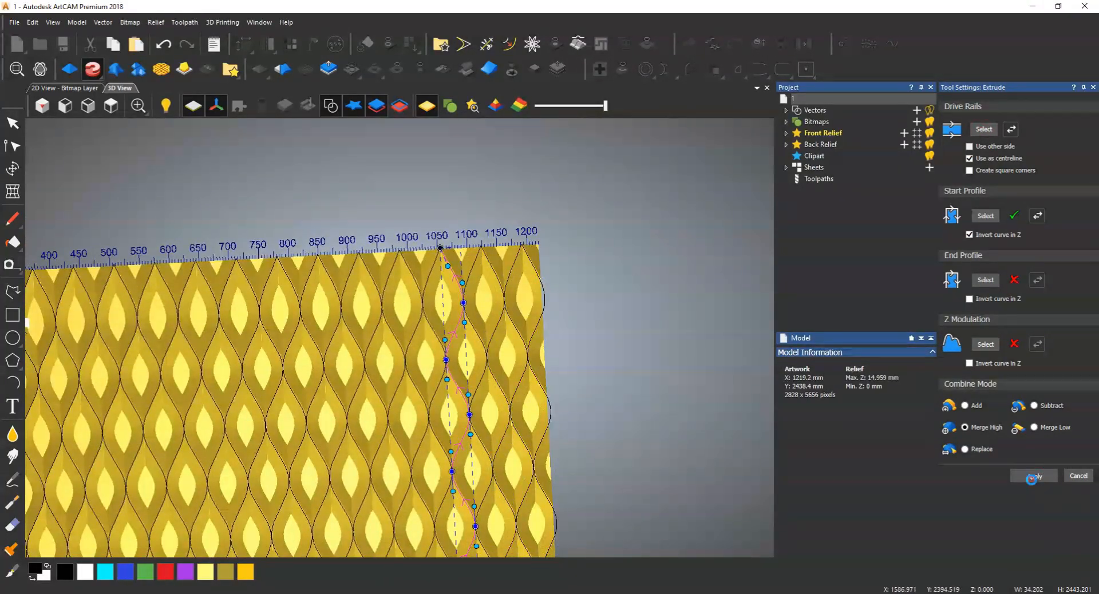
pyautogui.scroll(-4, 463, 265)
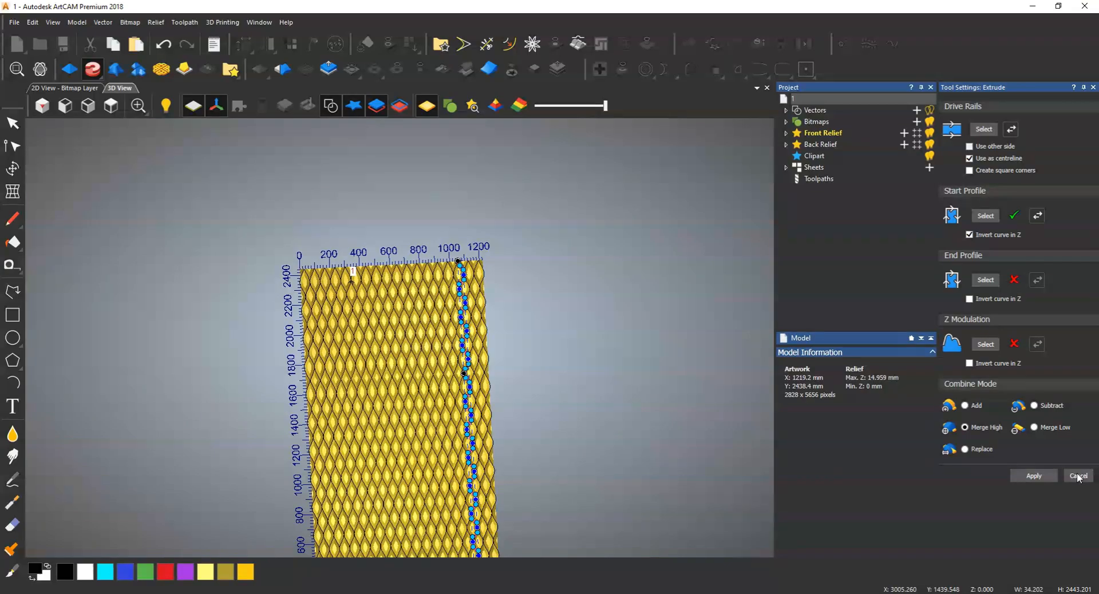
pyautogui.click(1078, 476)
# Hide the vectors in the 3D view so only the panel relief is displayed.
pyautogui.scroll(3, 566, 338)
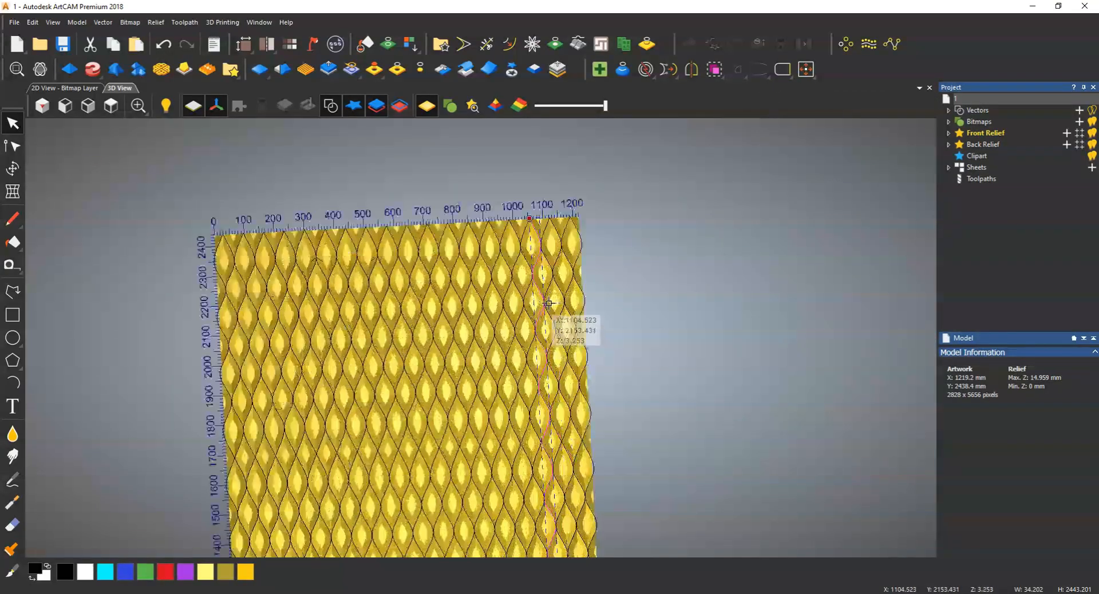
pyautogui.moveTo(588, 312); pyautogui.dragTo(645, 351)
pyautogui.scroll(-3, 645, 351)
pyautogui.moveTo(537, 348); pyautogui.dragTo(530, 275, button='middle')
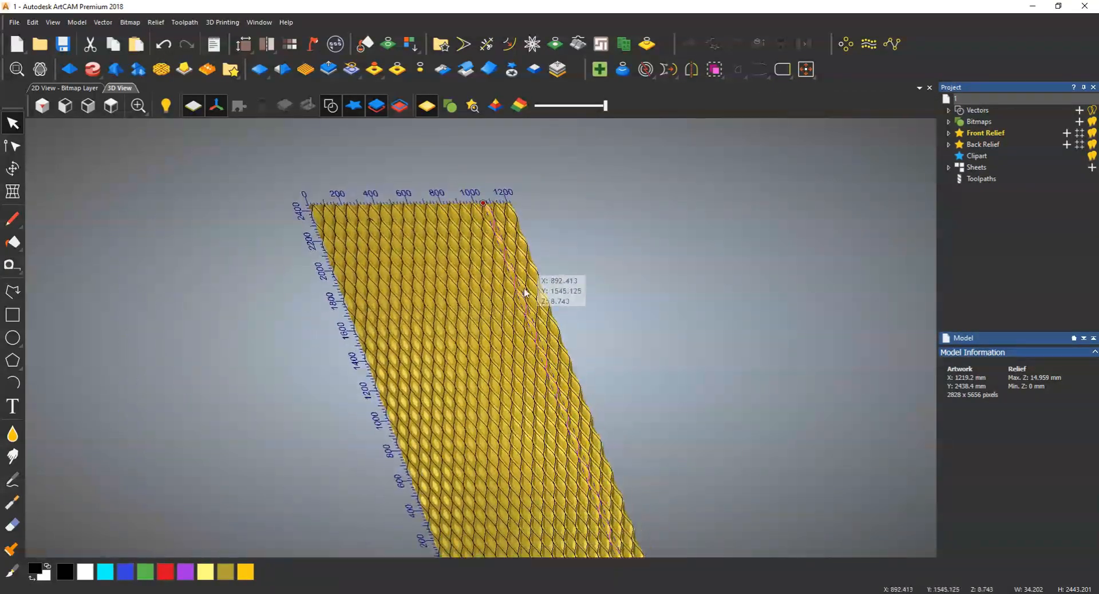
pyautogui.moveTo(530, 275); pyautogui.dragTo(276, 251)
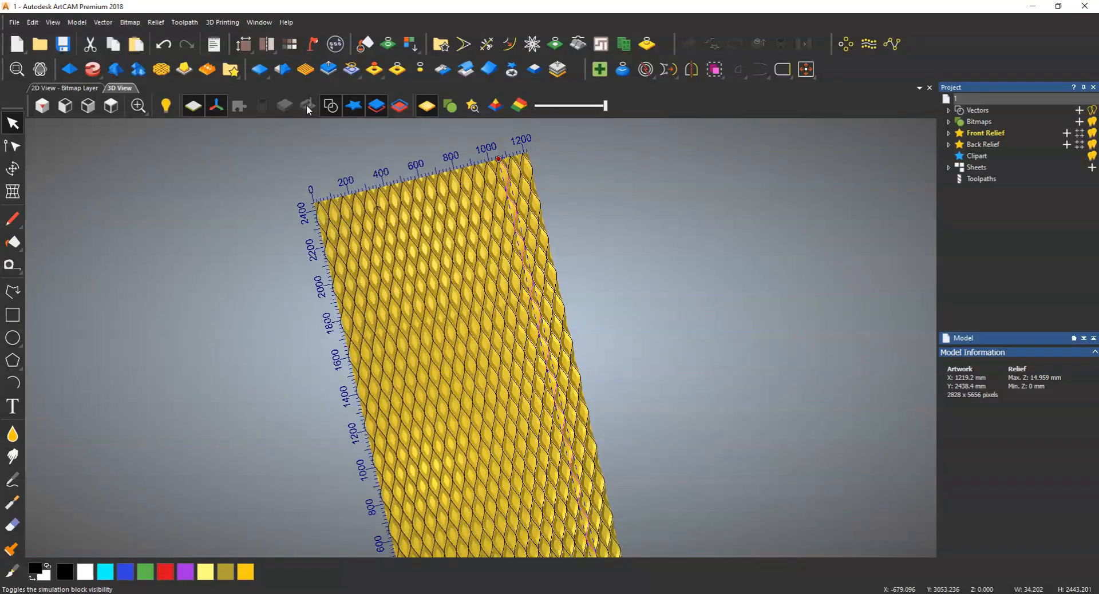
pyautogui.click(327, 105)
# Examine the extruded diamond relief along the whole panel and inspect the ridge edges up close.
pyautogui.scroll(-3, 530, 393)
pyautogui.scroll(6, 486, 344)
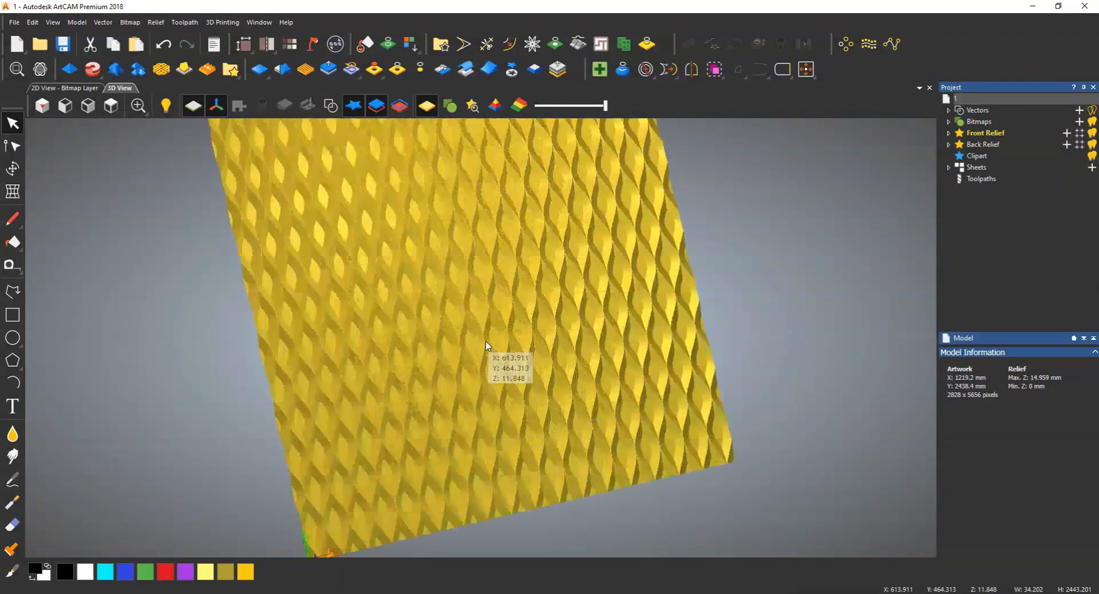
pyautogui.scroll(-5, 480, 340)
pyautogui.moveTo(461, 231); pyautogui.dragTo(455, 313)
pyautogui.scroll(5, 456, 313)
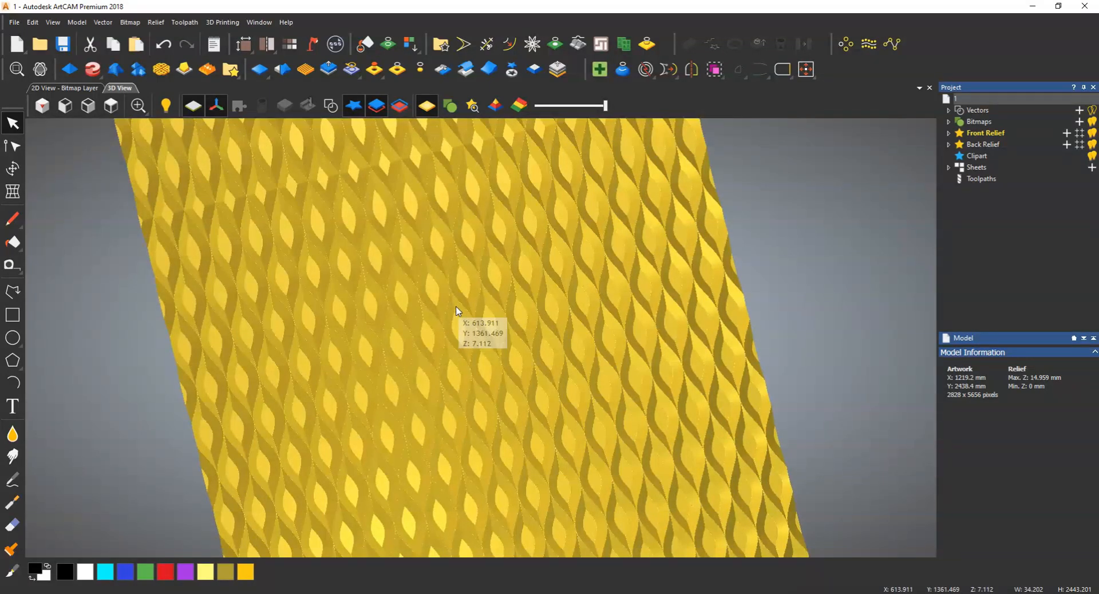
pyautogui.scroll(-3, 456, 312)
pyautogui.scroll(4, 416, 255)
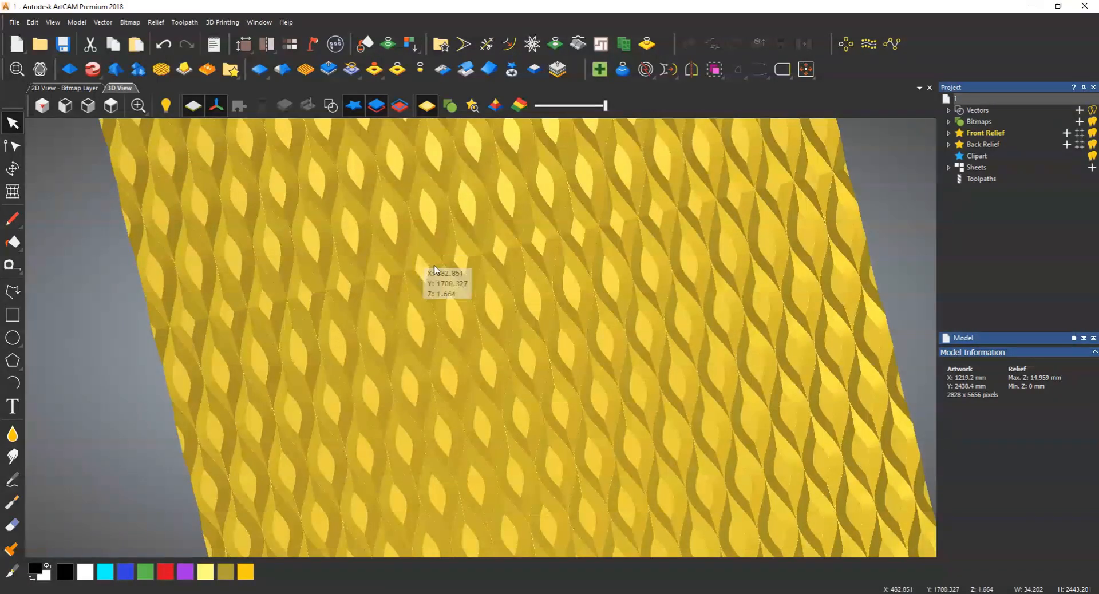
pyautogui.scroll(2, 458, 272)
pyautogui.scroll(-2, 493, 343)
pyautogui.scroll(-3, 493, 343)
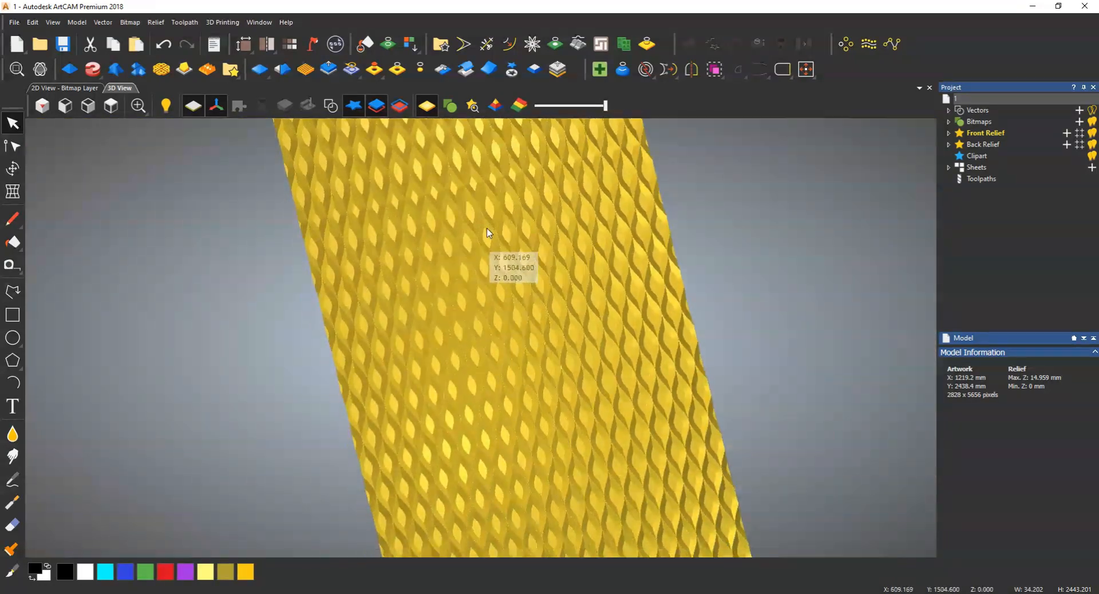
pyautogui.scroll(2, 465, 303)
pyautogui.scroll(3, 530, 342)
pyautogui.scroll(2, 492, 298)
pyautogui.scroll(5, 407, 252)
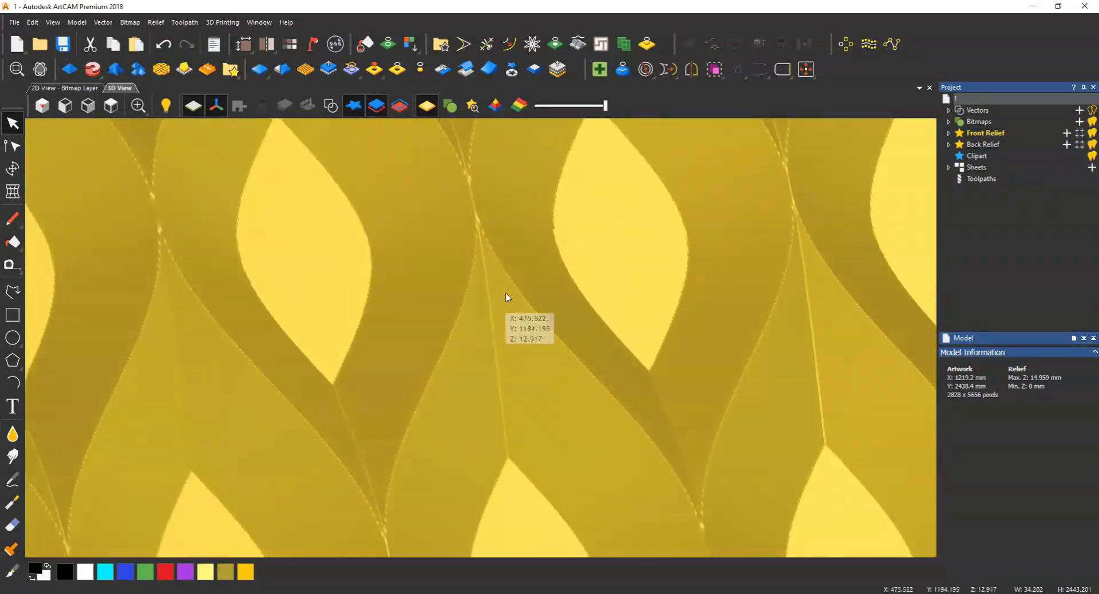
# Smooth the whole relief layer with a smooth strength of 5%.
pyautogui.moveTo(506, 297); pyautogui.dragTo(479, 284)
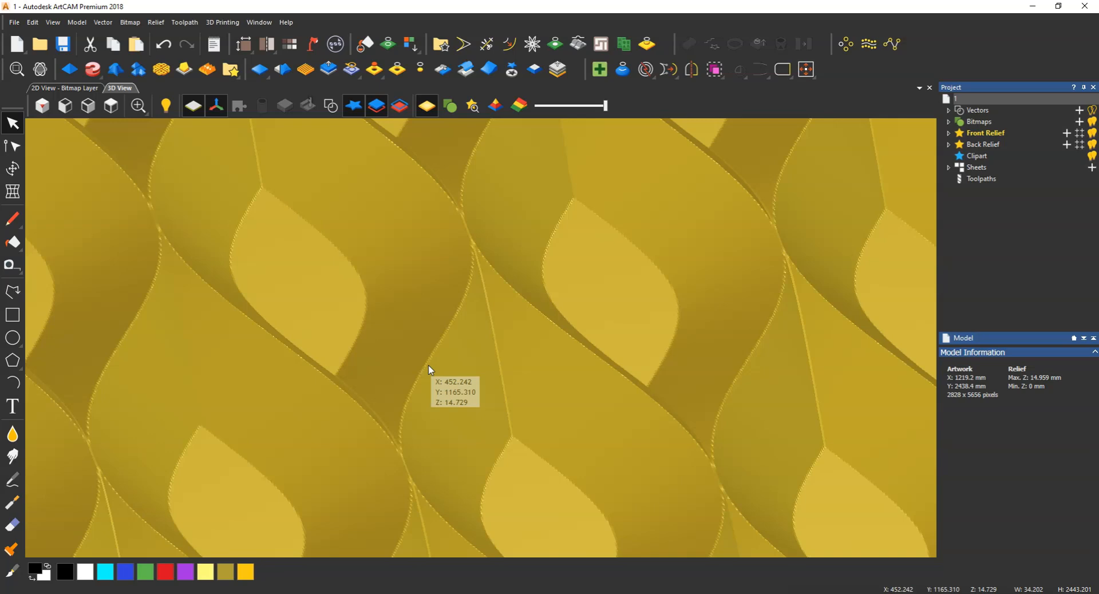
pyautogui.click(282, 69)
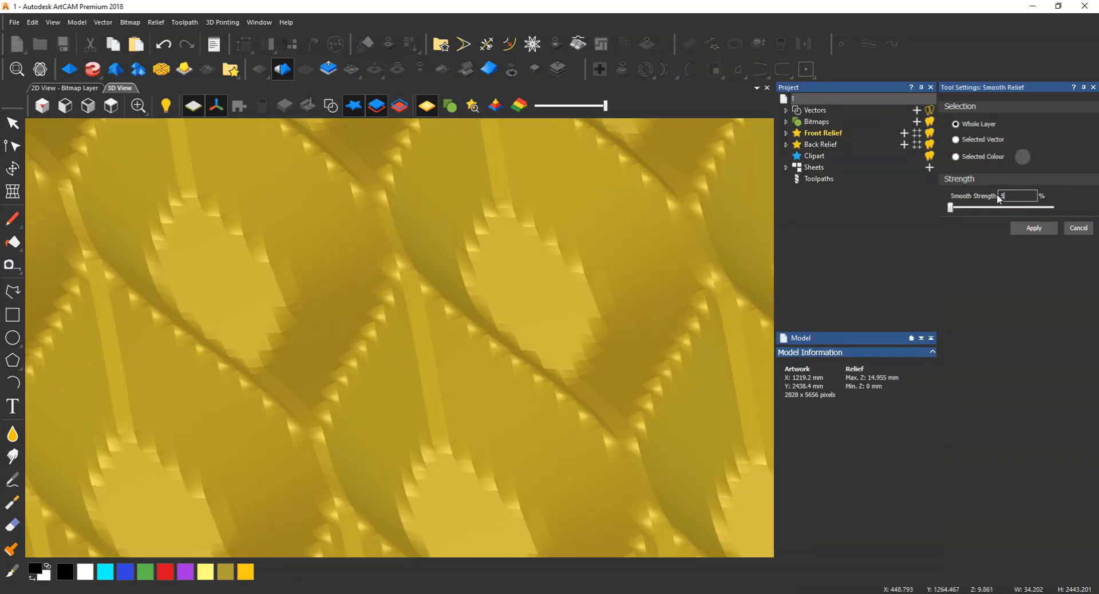
pyautogui.click(1036, 229)
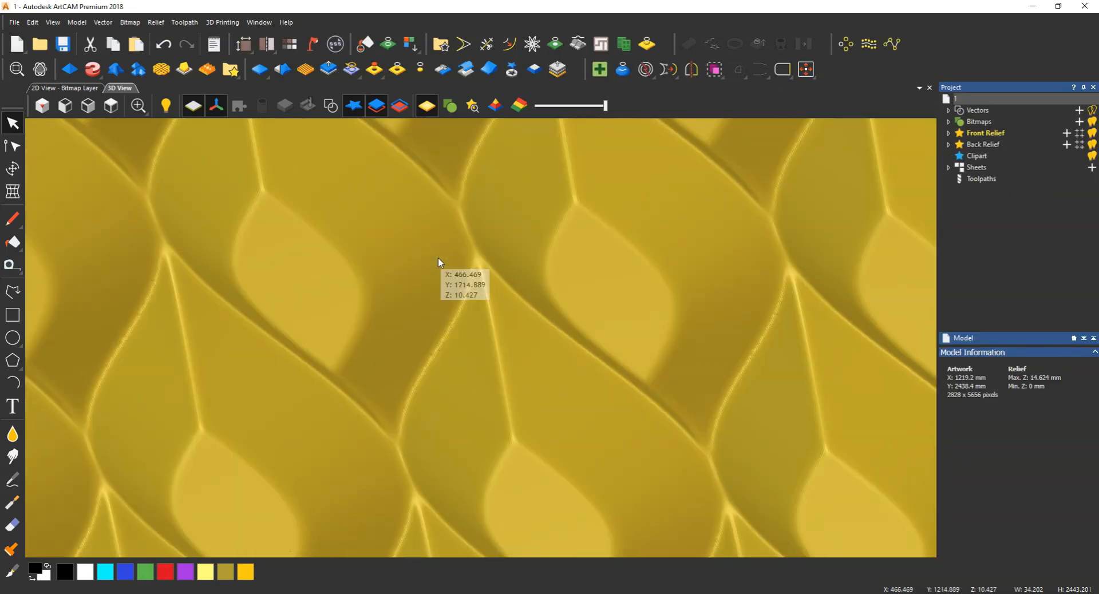
# Examine the smoothed relief surface from several angles, from the full panel down to individual diamonds.
pyautogui.scroll(-4, 436, 263)
pyautogui.moveTo(435, 272); pyautogui.dragTo(479, 359)
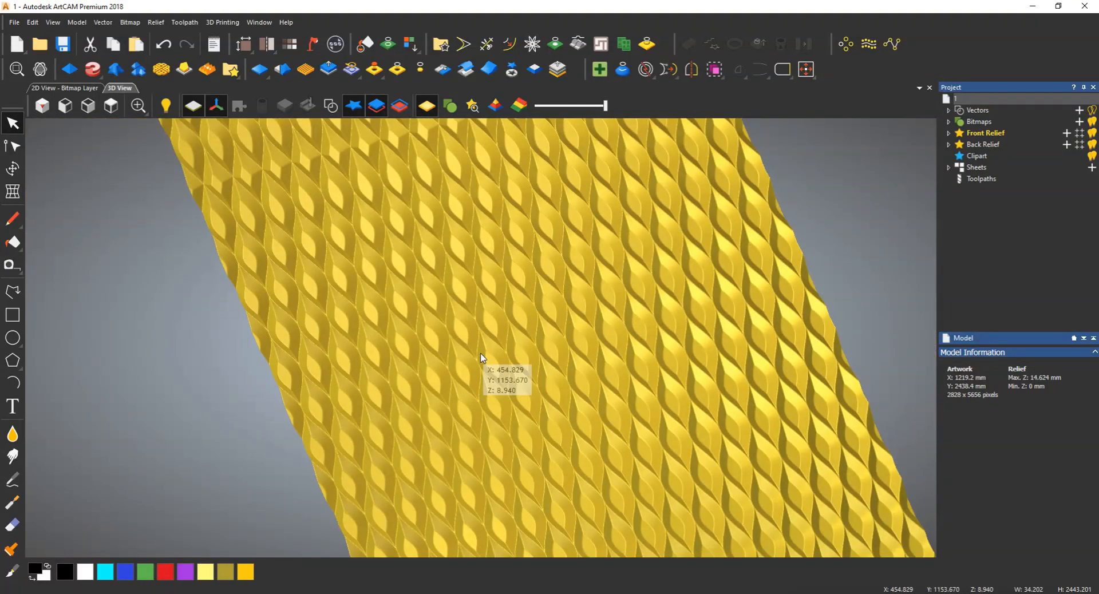
pyautogui.scroll(-5, 480, 358)
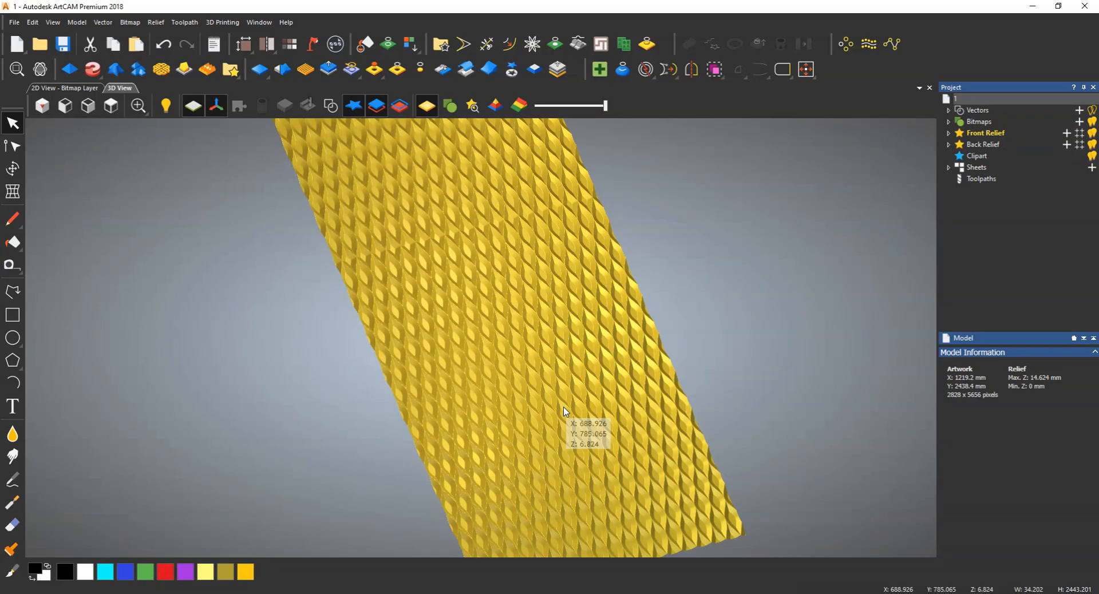
pyautogui.moveTo(562, 410); pyautogui.dragTo(513, 330)
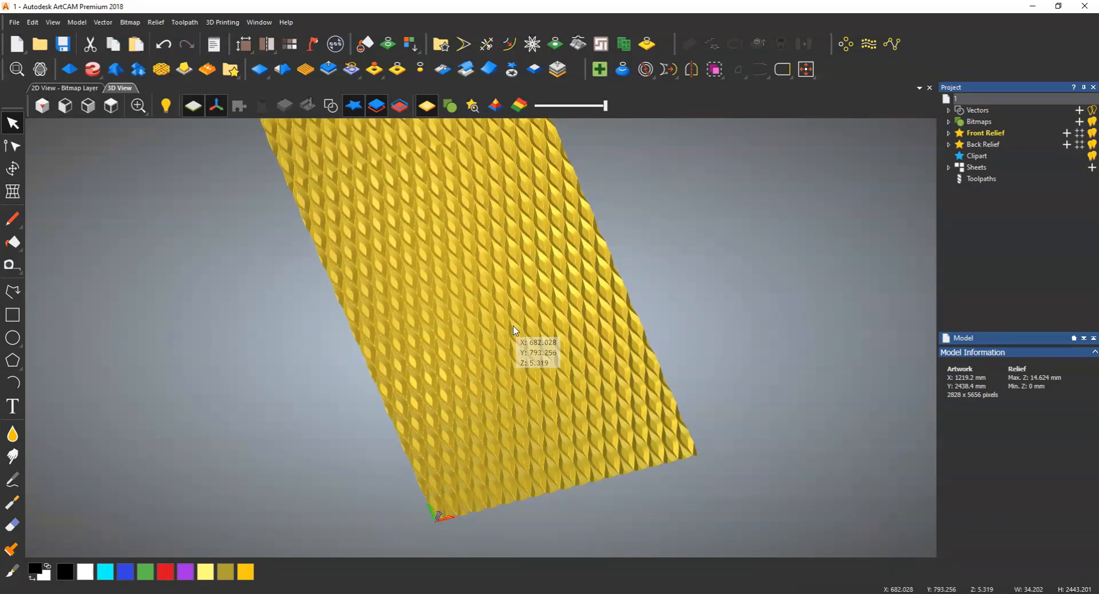
pyautogui.scroll(5, 503, 437)
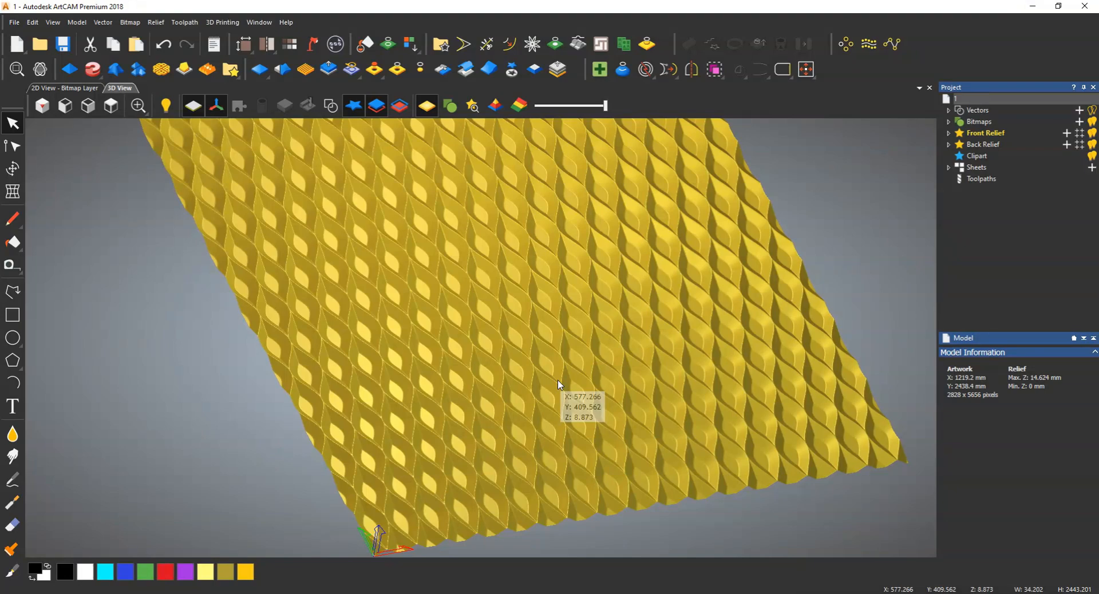
pyautogui.moveTo(550, 400); pyautogui.dragTo(514, 399)
pyautogui.scroll(-2, 515, 370)
pyautogui.scroll(1, 525, 338)
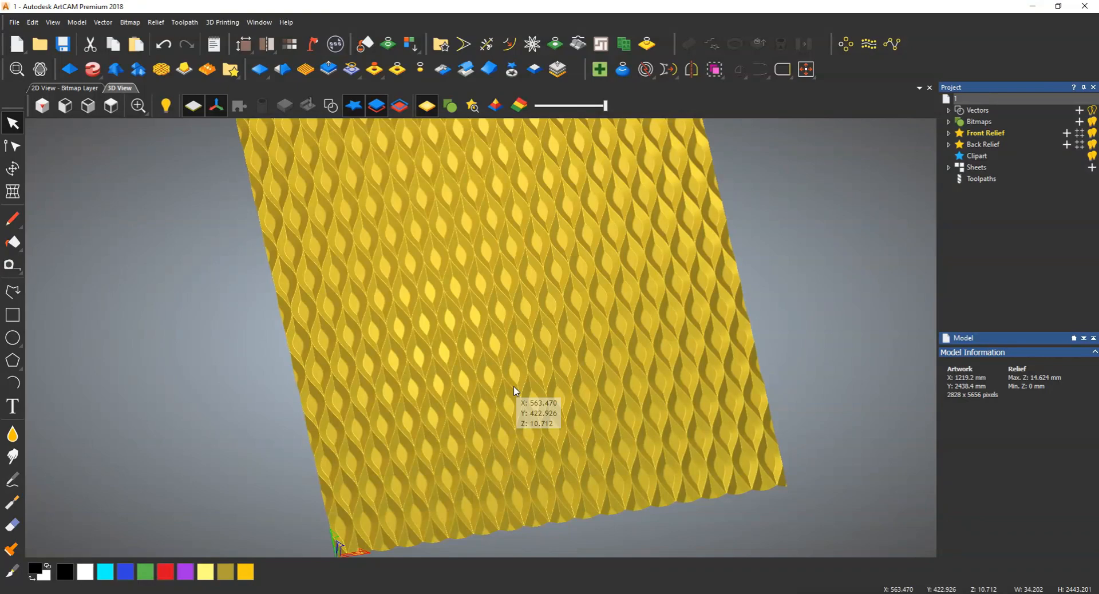
pyautogui.scroll(3, 513, 390)
pyautogui.scroll(2, 514, 391)
pyautogui.scroll(-3, 514, 391)
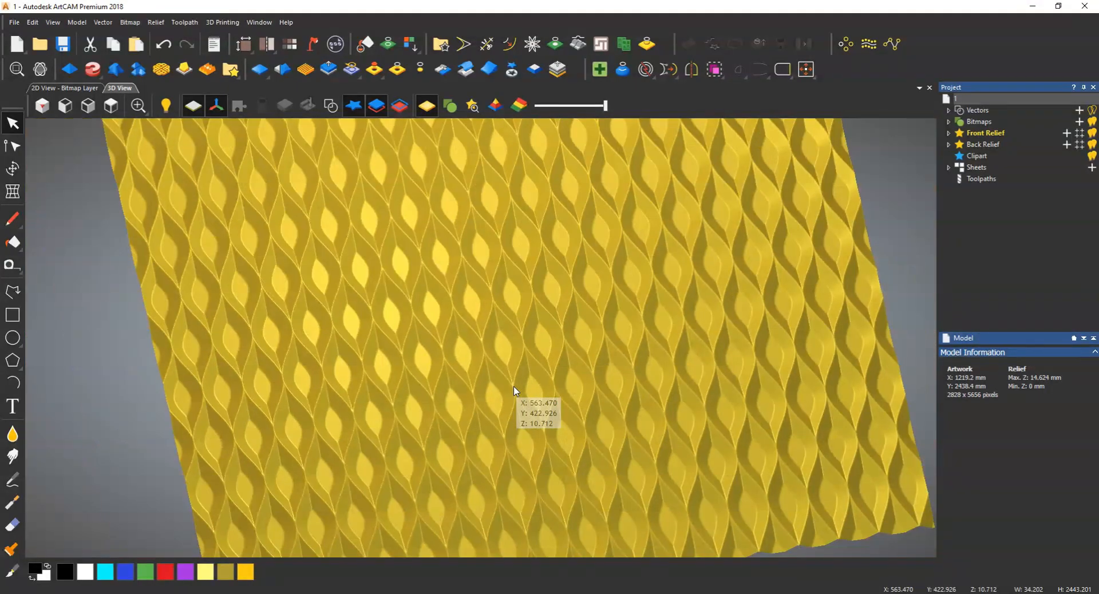
pyautogui.moveTo(438, 351); pyautogui.dragTo(598, 356)
# Show the panel in the 2D view and inspect the diamonds around X 640, Y 310 mm up close.
pyautogui.click(64, 87)
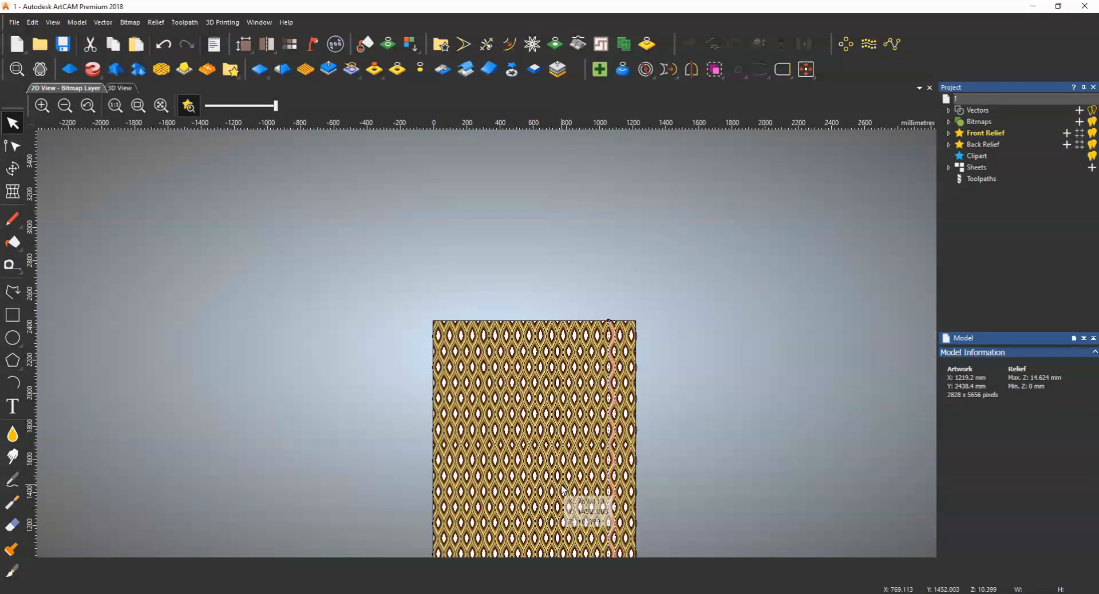
pyautogui.moveTo(561, 478); pyautogui.dragTo(604, 217, button='middle')
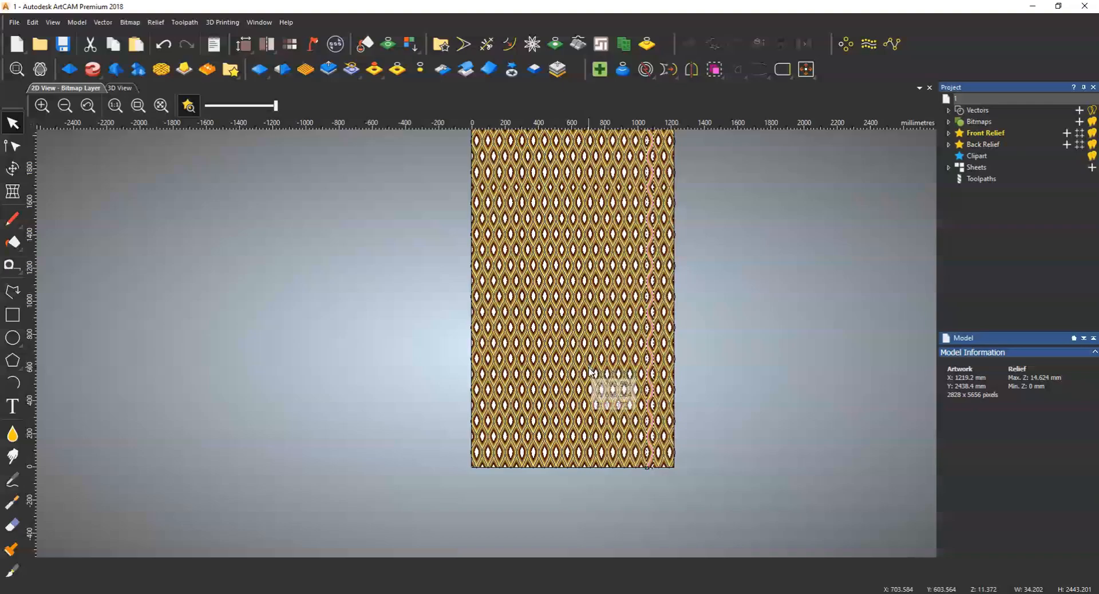
pyautogui.moveTo(587, 356); pyautogui.dragTo(543, 305, button='middle')
pyautogui.scroll(5, 543, 367)
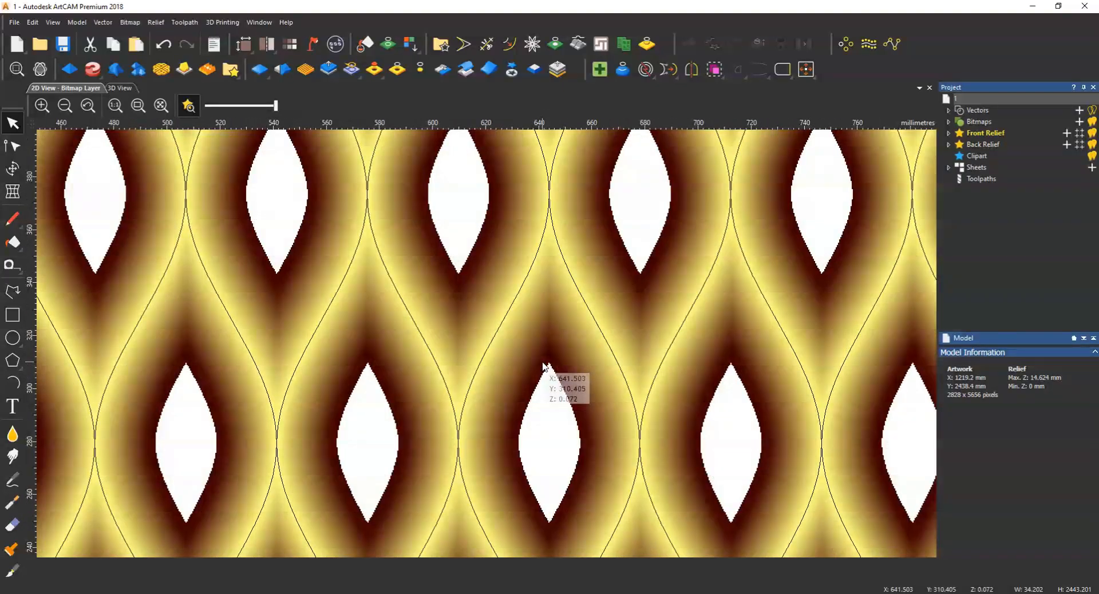